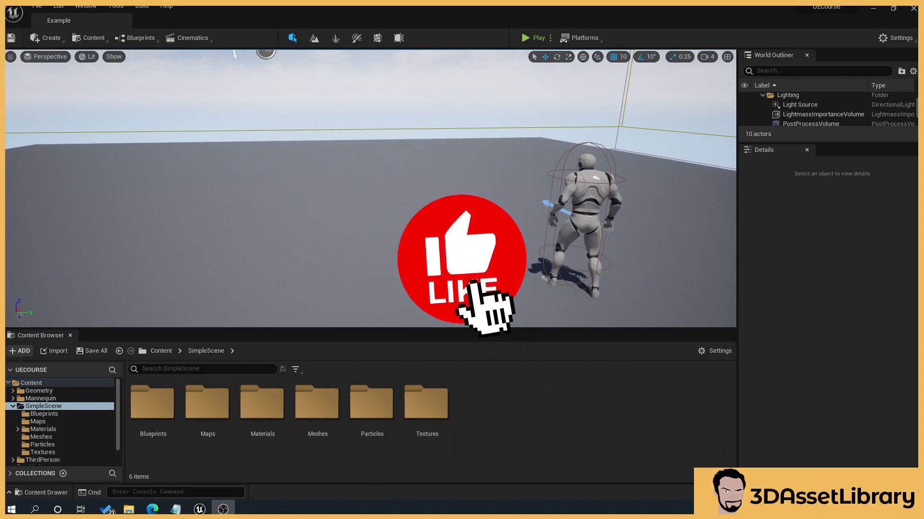
# - Browse the Maps and SimpleScene folders and look around the level view
pyautogui.moveTo(223, 509)
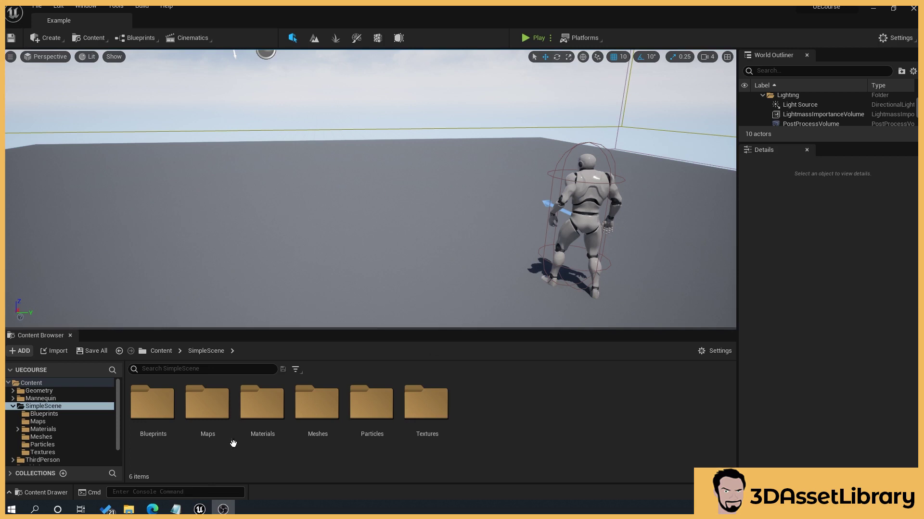
pyautogui.click(228, 420)
pyautogui.doubleClick(228, 420)
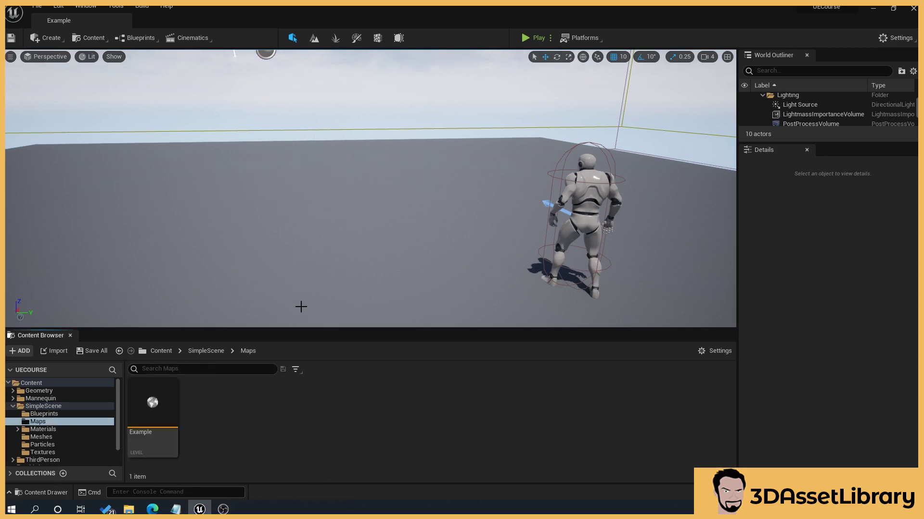
pyautogui.click(206, 351)
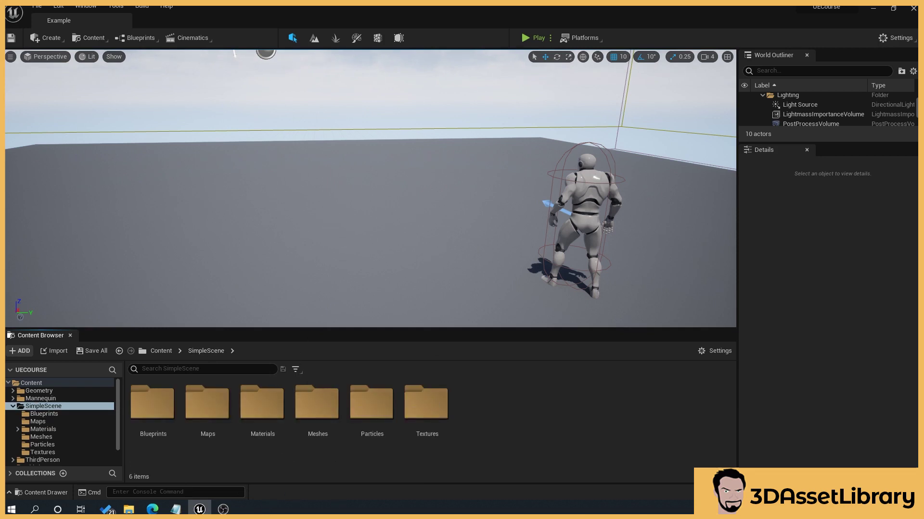
pyautogui.moveTo(336, 179); pyautogui.dragTo(346, 161, button='right')
pyautogui.moveTo(346, 160); pyautogui.dragTo(332, 171)
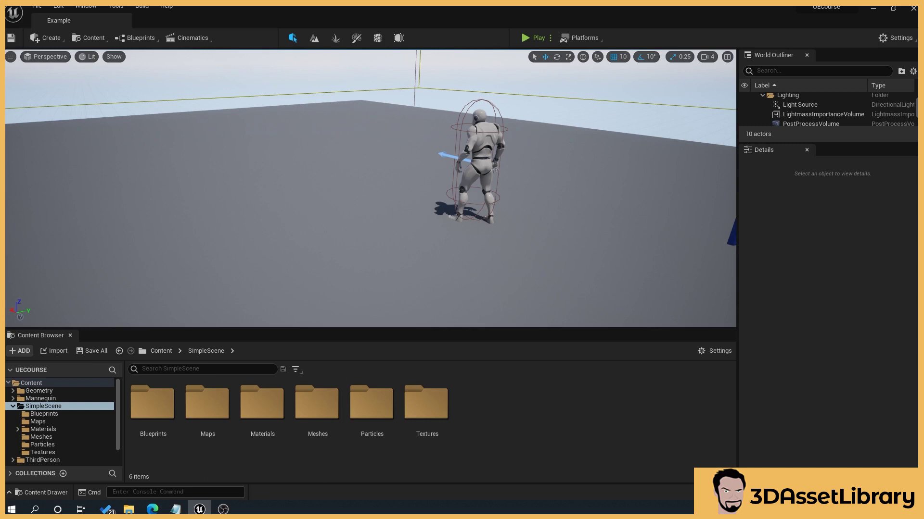
pyautogui.hotkey('alt', 'Tab')
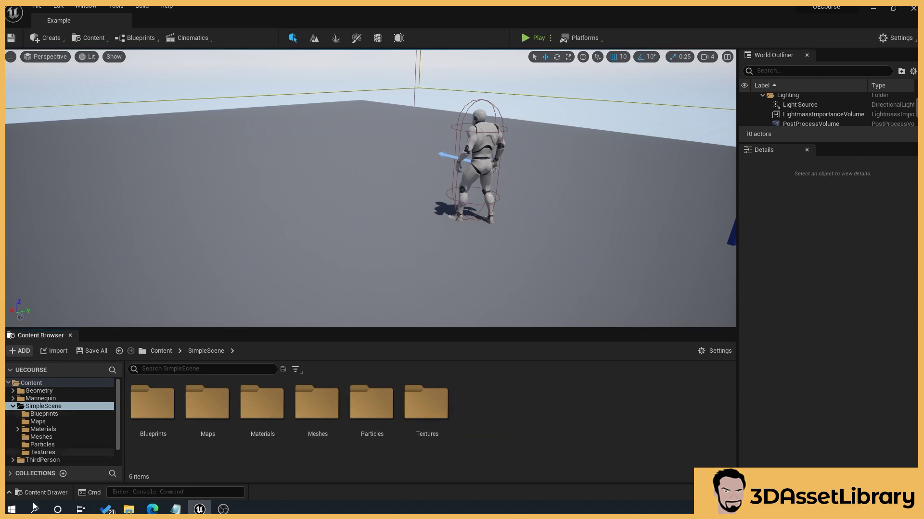
# - Create a new material named M_MasterMaterial in the Materials/Master folder
pyautogui.doubleClick(261, 418)
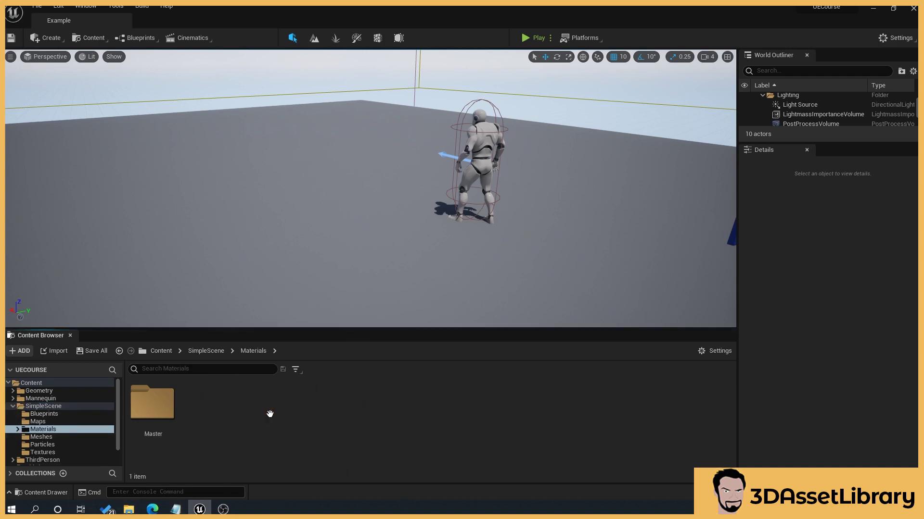
pyautogui.doubleClick(152, 404)
pyautogui.rightClick(203, 404)
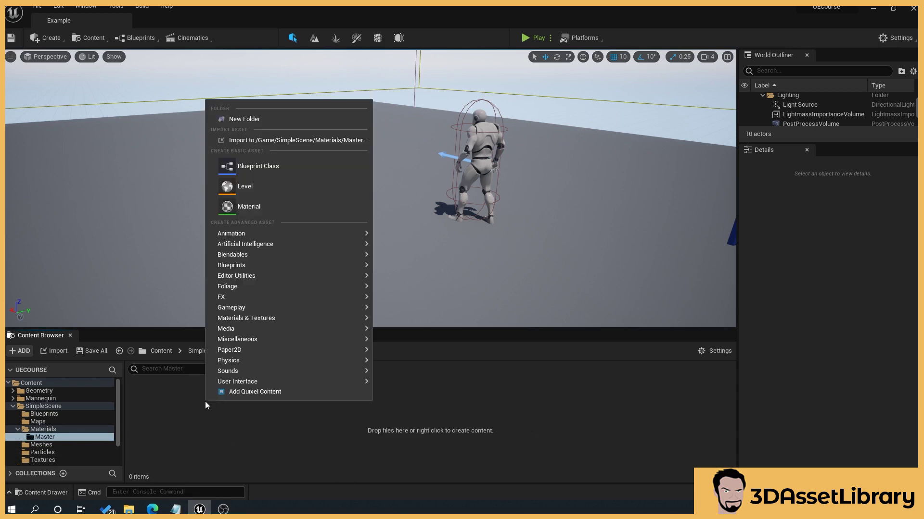
pyautogui.click(308, 204)
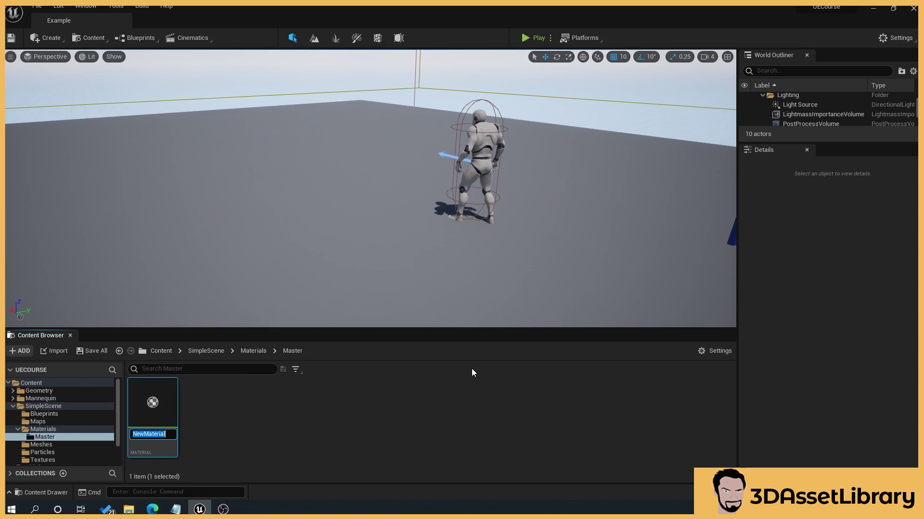
pyautogui.write('M_MasterMaterial')
pyautogui.press('Return')
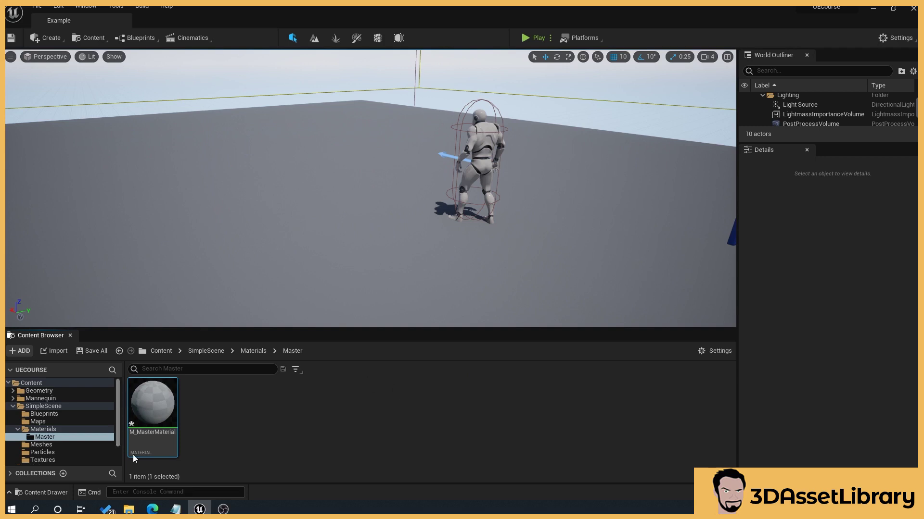
pyautogui.moveTo(137, 417)
# - Open M_MasterMaterial in the Material Editor, showing its empty main output node
pyautogui.moveTo(132, 434)
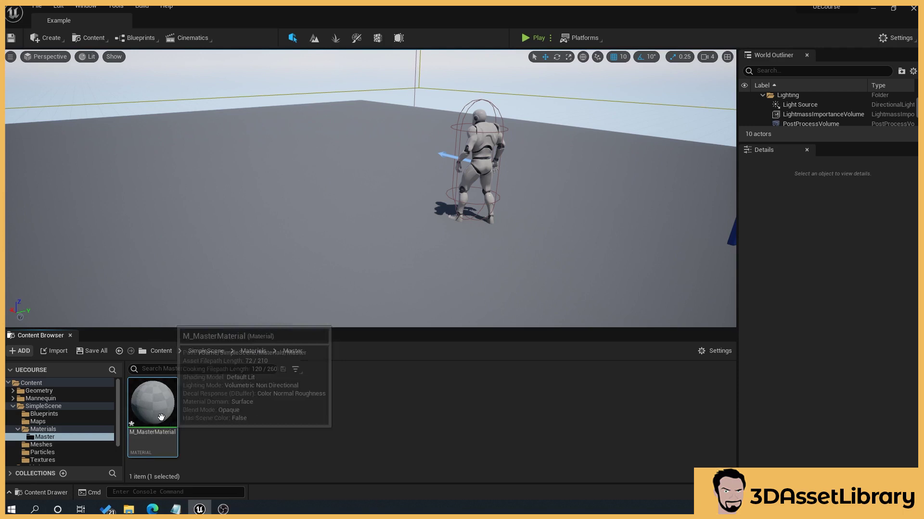
pyautogui.doubleClick(152, 425)
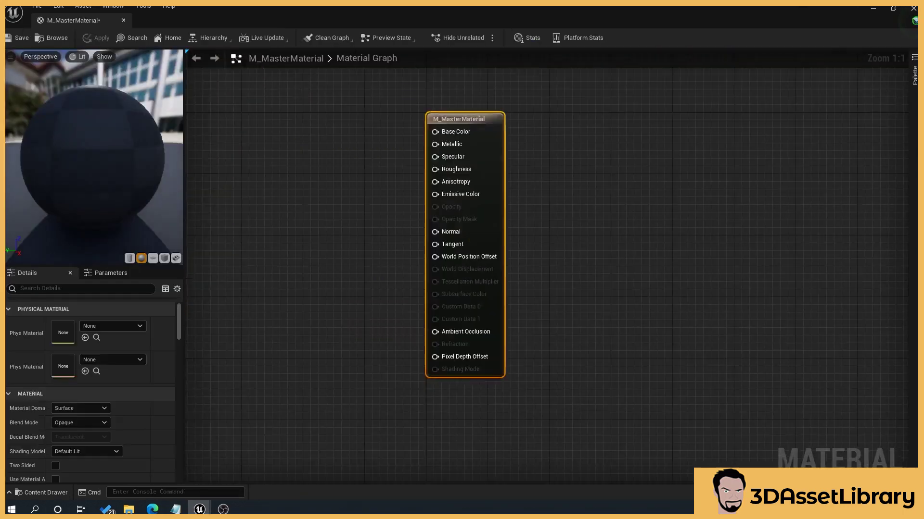
pyautogui.moveTo(650, 161); pyautogui.dragTo(731, 160, button='right')
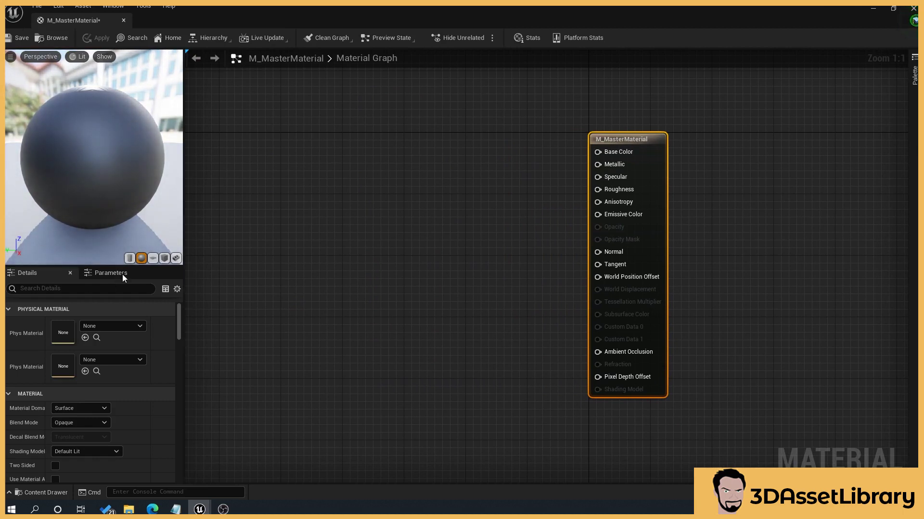
pyautogui.moveTo(64, 129); pyautogui.dragTo(7, 133)
pyautogui.click(129, 259)
pyautogui.moveTo(100, 174); pyautogui.dragTo(73, 99)
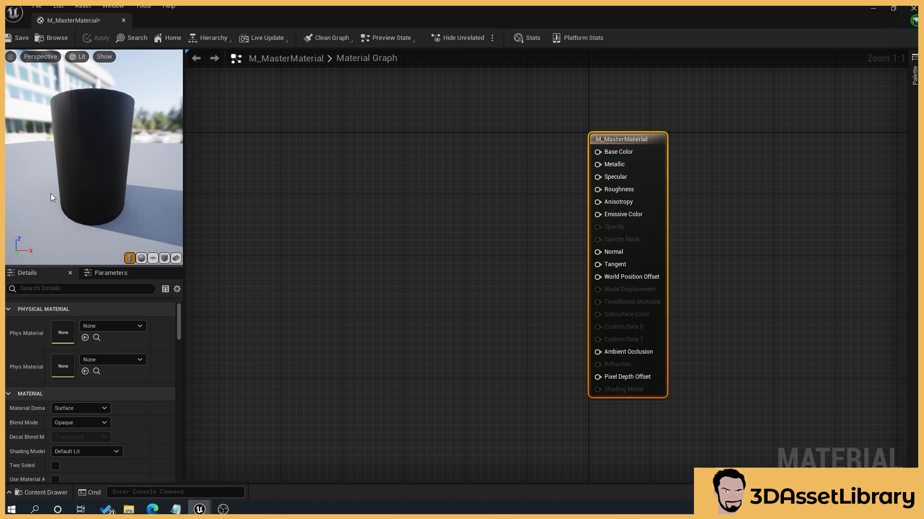
pyautogui.click(153, 258)
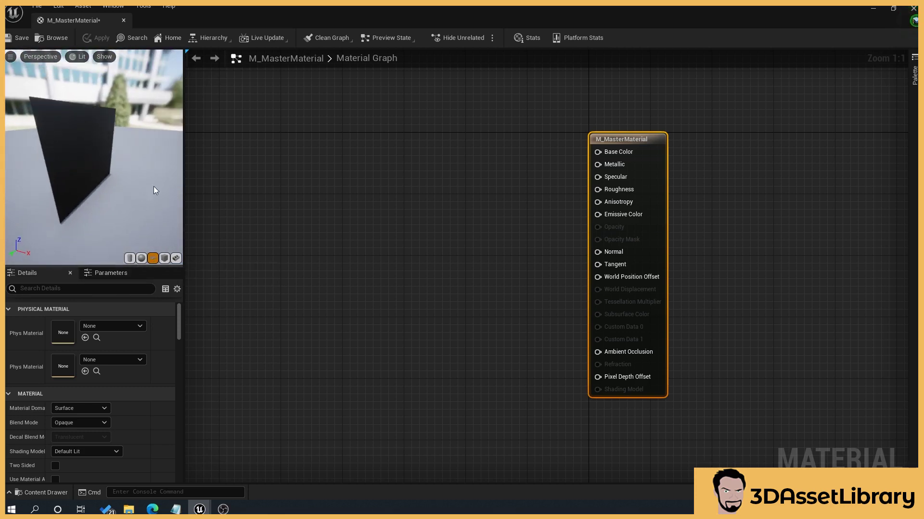
pyautogui.click(164, 259)
pyautogui.scroll(-4, 97, 188)
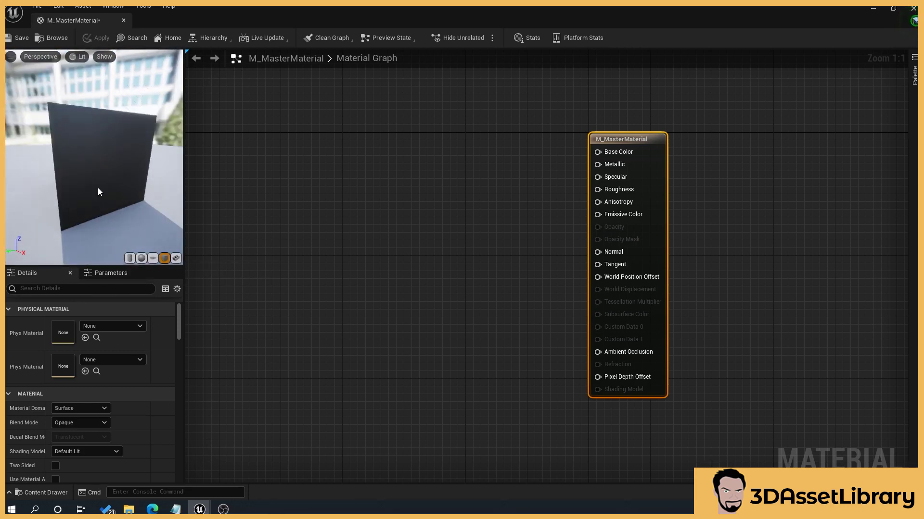
pyautogui.moveTo(98, 188); pyautogui.dragTo(131, 200)
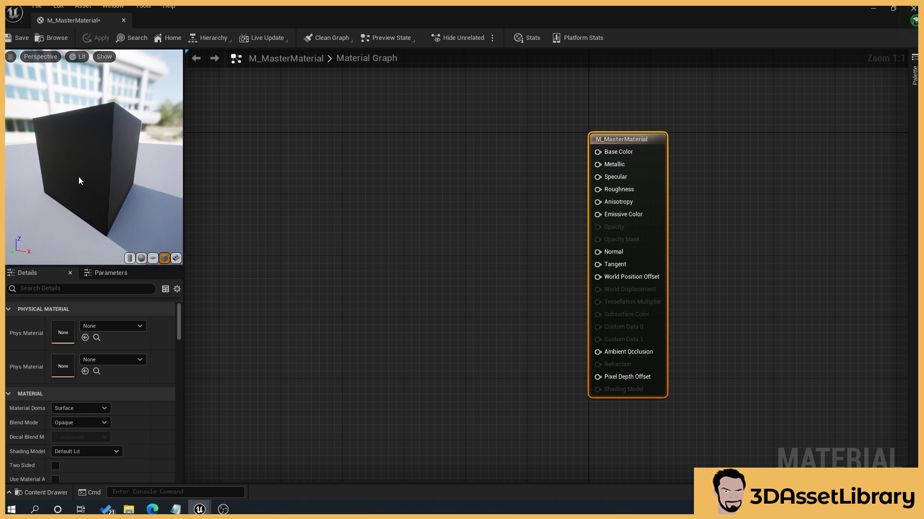
pyautogui.click(141, 259)
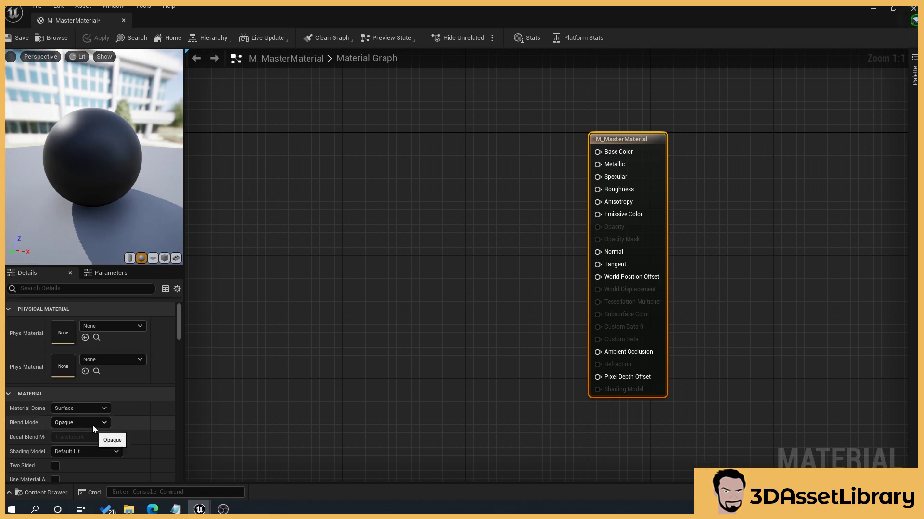
pyautogui.scroll(-1, 74, 388)
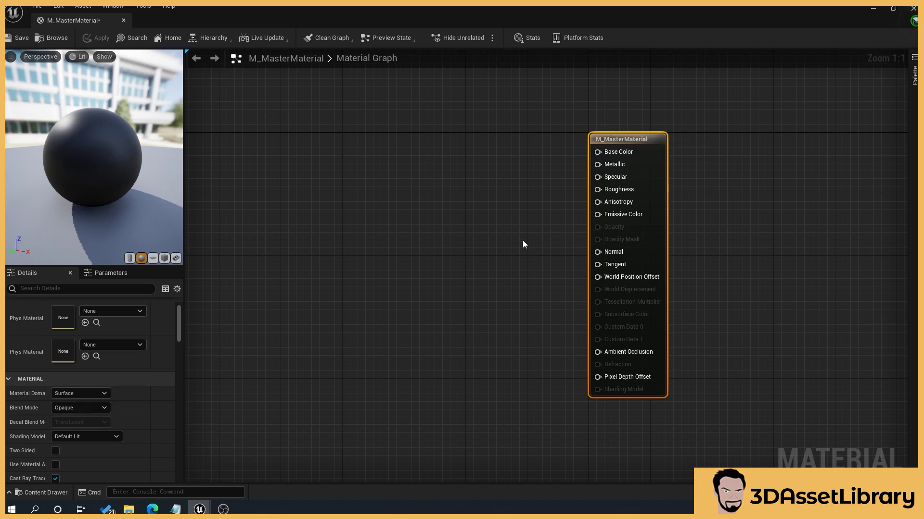
pyautogui.rightClick(423, 181)
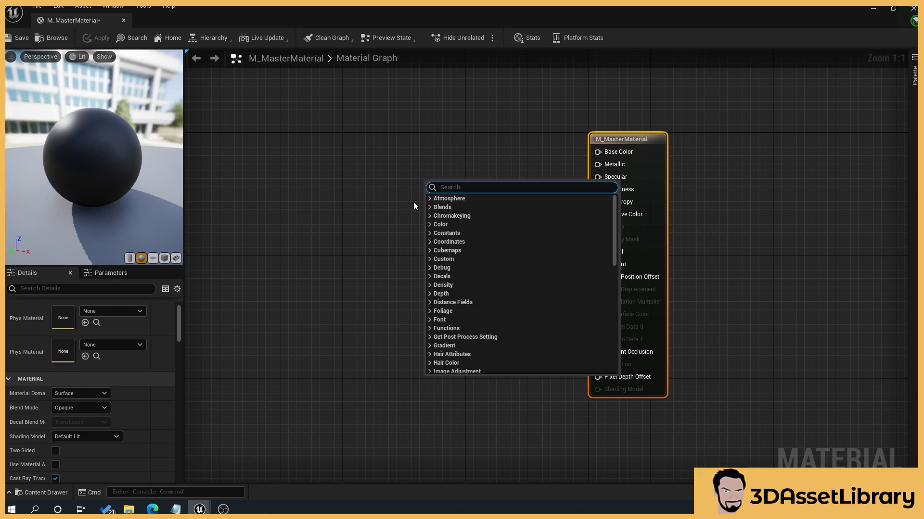
pyautogui.click(342, 140)
pyautogui.rightClick(342, 140)
pyautogui.click(290, 145)
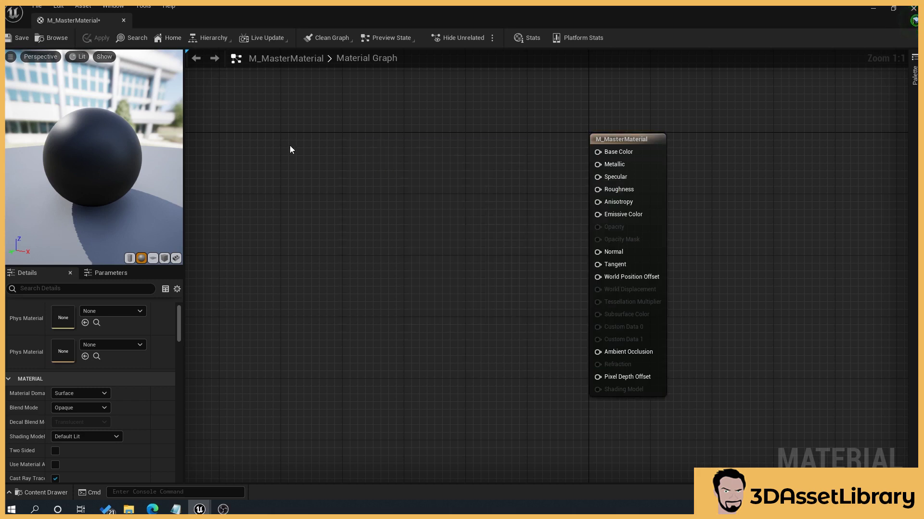
pyautogui.press('1')
pyautogui.click(356, 147)
pyautogui.click(370, 183)
pyautogui.moveTo(374, 165); pyautogui.dragTo(505, 255)
pyautogui.click(459, 154)
pyautogui.click(363, 156)
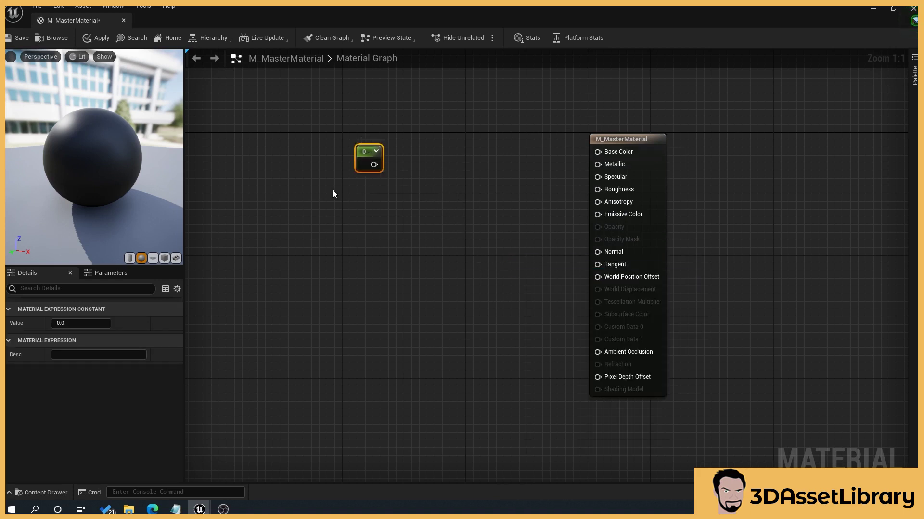
pyautogui.press('Delete')
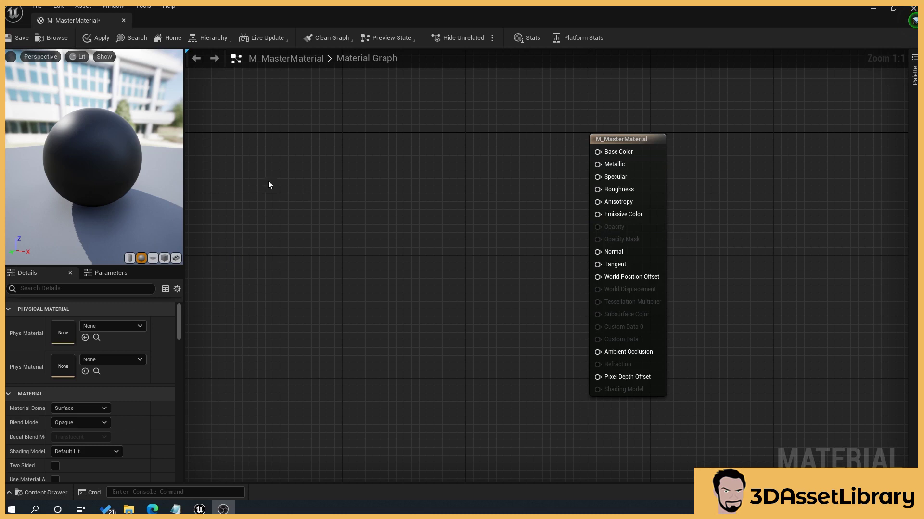
# - Add a black Constant3Vector, wire it into Base Color, and open its Color Picker
pyautogui.click(354, 149)
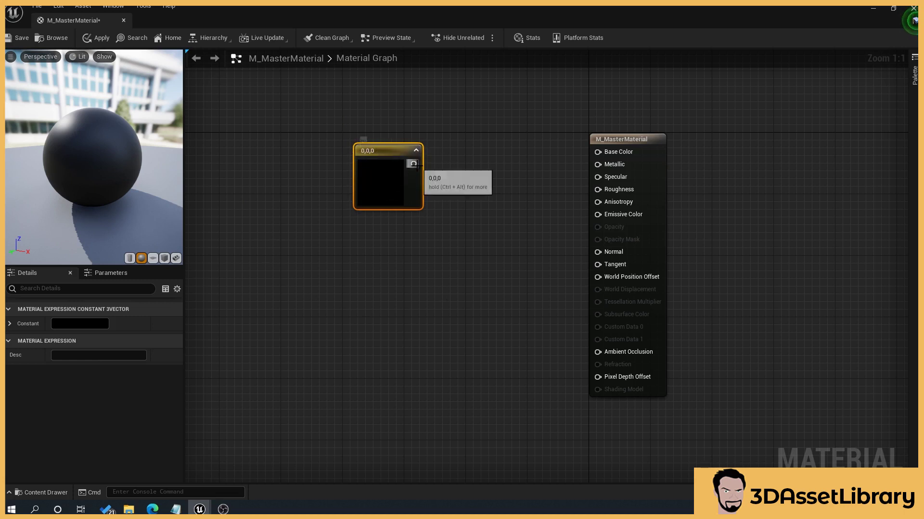
pyautogui.moveTo(413, 163); pyautogui.dragTo(598, 152)
pyautogui.moveTo(382, 152); pyautogui.dragTo(394, 140)
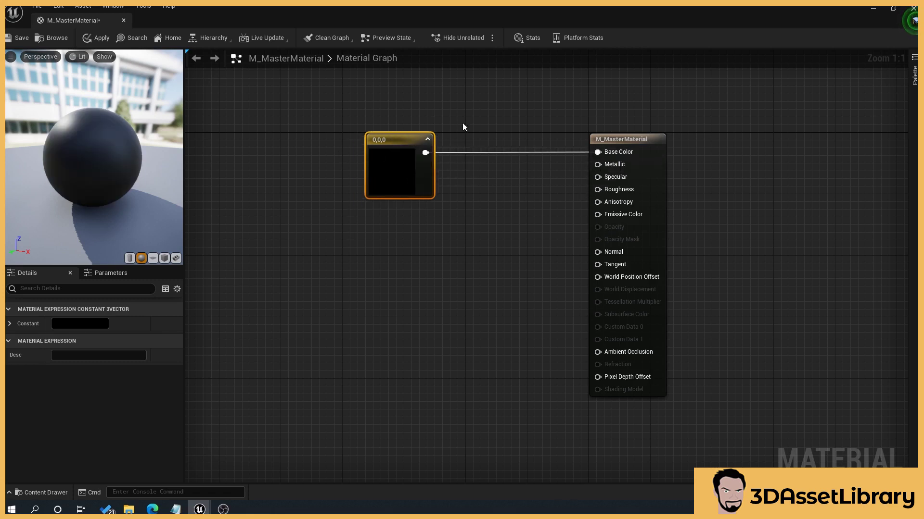
pyautogui.doubleClick(385, 168)
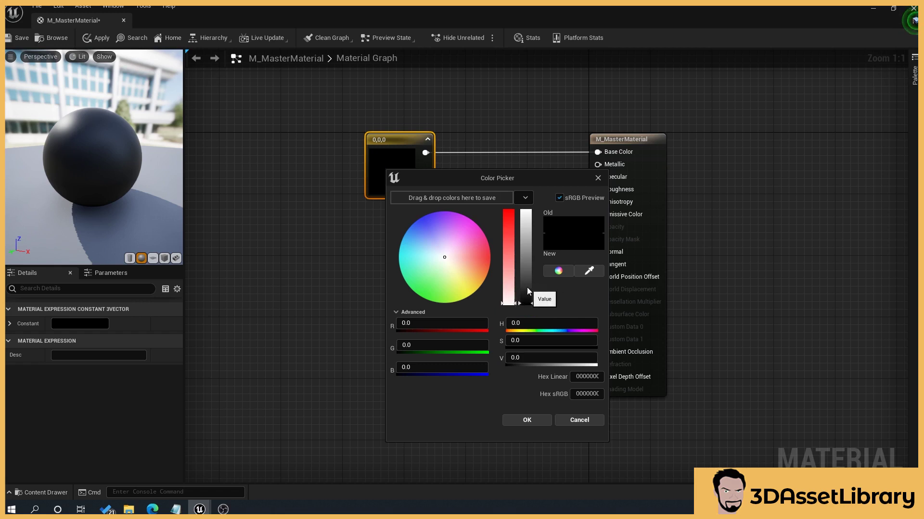
# - Try out brightness, saturation and hue settings in the Constant3Vector's Color Picker
pyautogui.moveTo(526, 292); pyautogui.dragTo(523, 209)
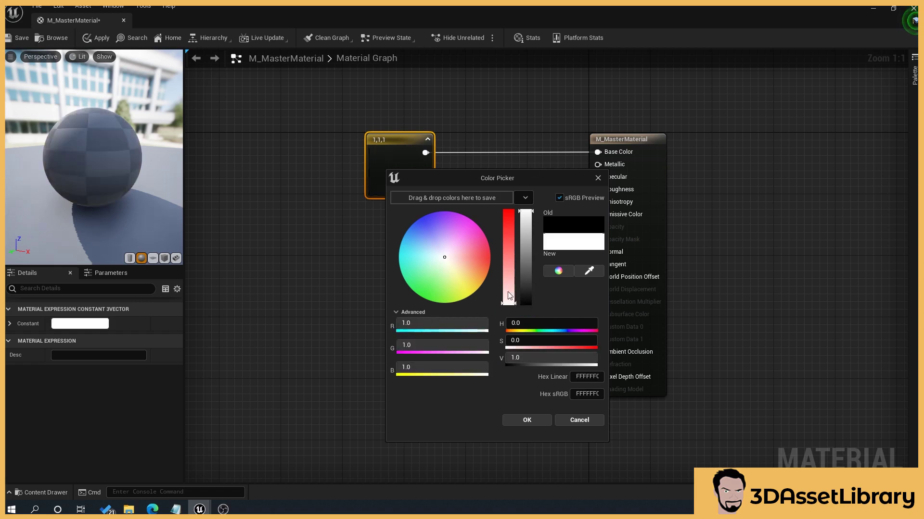
pyautogui.moveTo(509, 295); pyautogui.dragTo(508, 211)
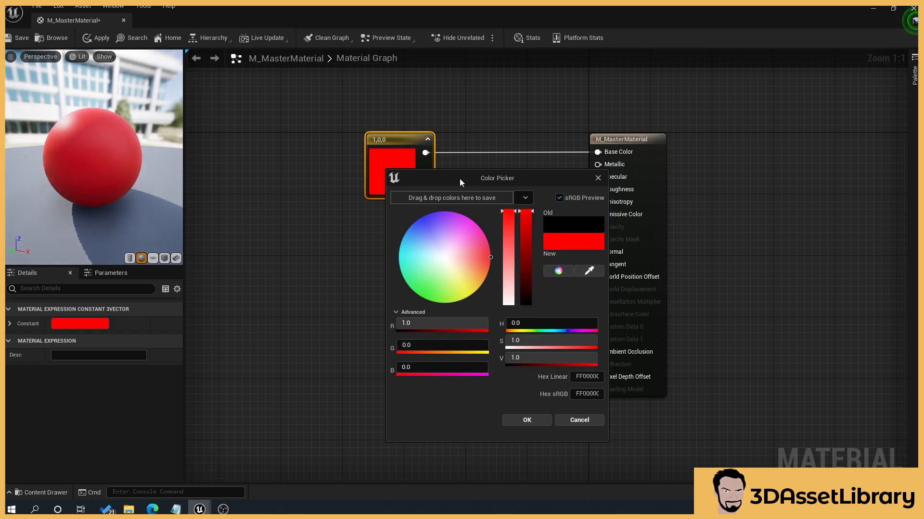
pyautogui.moveTo(528, 220); pyautogui.dragTo(526, 303)
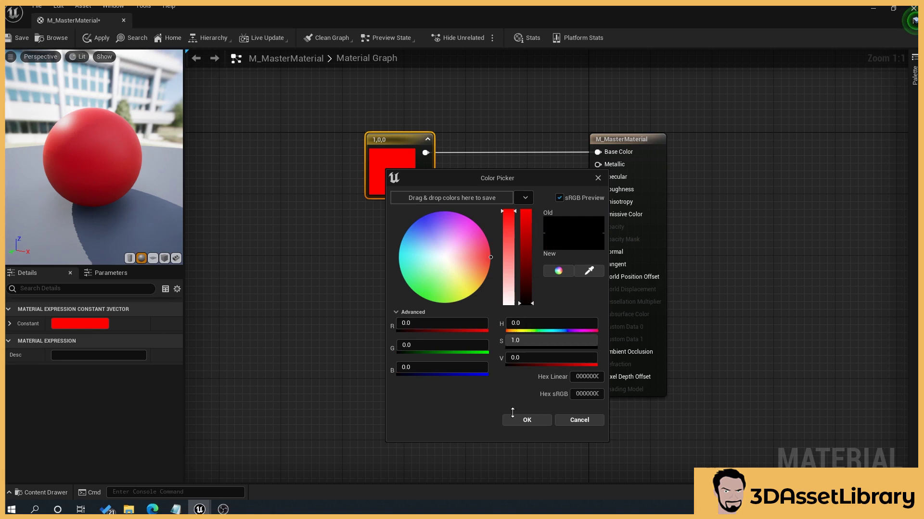
pyautogui.moveTo(507, 212)
pyautogui.mouseDown()
pyautogui.moveTo(508, 298)
pyautogui.moveTo(507, 208)
pyautogui.mouseUp()
pyautogui.moveTo(466, 250); pyautogui.dragTo(386, 269)
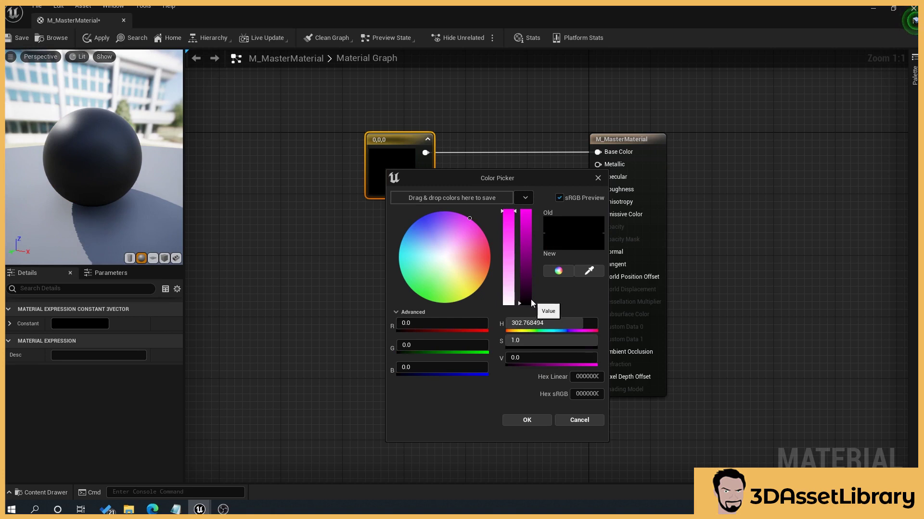
# - Set the Constant3Vector to light blue (0, 0.61, 1) and accept it
pyautogui.moveTo(530, 301); pyautogui.dragTo(520, 181)
pyautogui.moveTo(511, 218); pyautogui.dragTo(520, 357)
pyautogui.moveTo(478, 246)
pyautogui.mouseDown()
pyautogui.moveTo(451, 203)
pyautogui.moveTo(402, 240)
pyautogui.mouseUp()
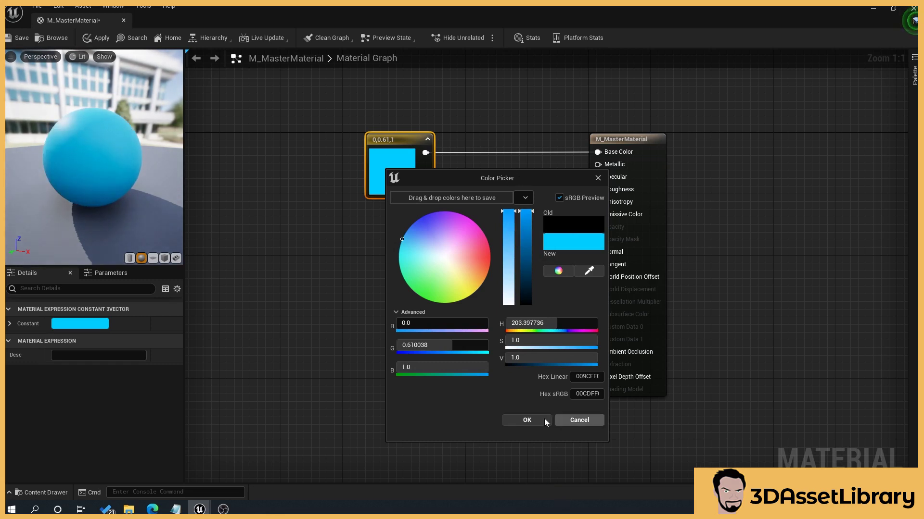
pyautogui.click(526, 420)
pyautogui.doubleClick(387, 167)
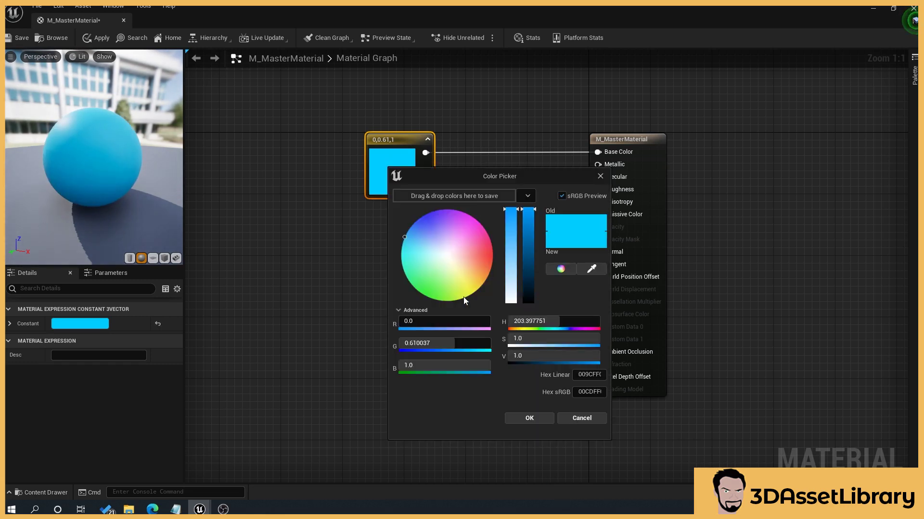
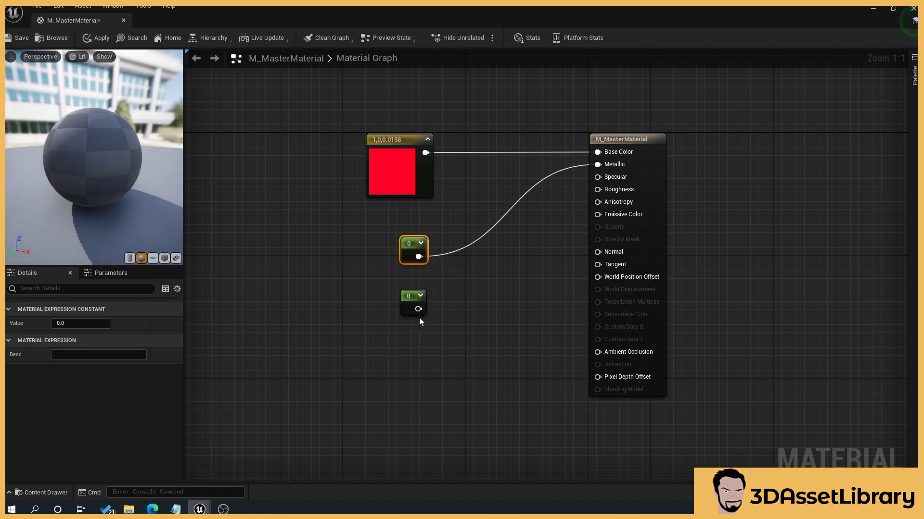
# - Wire the lower Constant into Roughness and move the two constant nodes together
pyautogui.moveTo(418, 308); pyautogui.dragTo(597, 189)
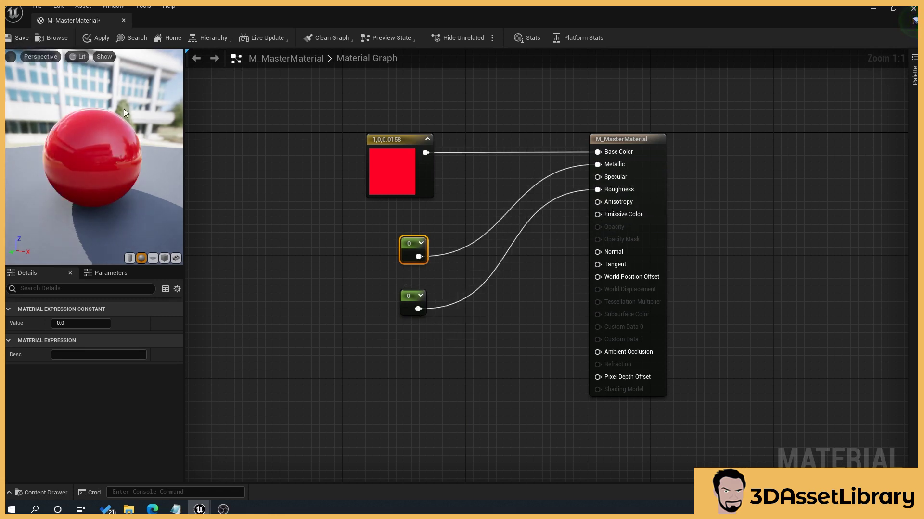
pyautogui.moveTo(85, 145); pyautogui.dragTo(130, 146)
pyautogui.moveTo(404, 243); pyautogui.dragTo(408, 217)
pyautogui.moveTo(415, 295); pyautogui.dragTo(418, 280)
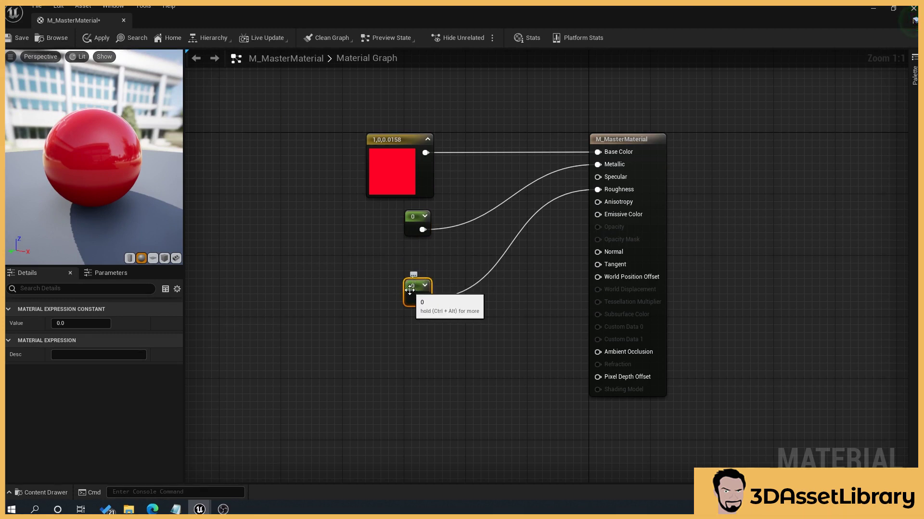
pyautogui.moveTo(129, 152); pyautogui.dragTo(106, 156)
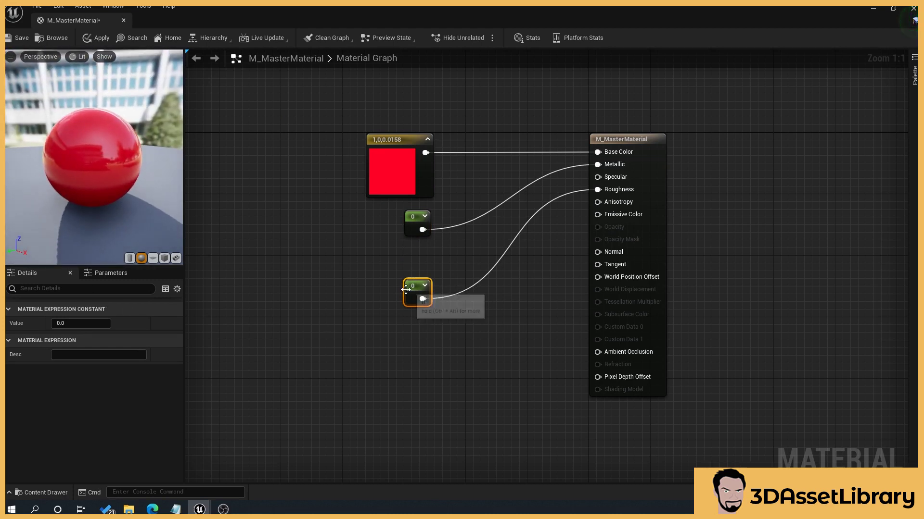
# - Preview Roughness values of 1 and then 0.5 on the sphere
pyautogui.click(65, 323)
pyautogui.write('1')
pyautogui.press('Return')
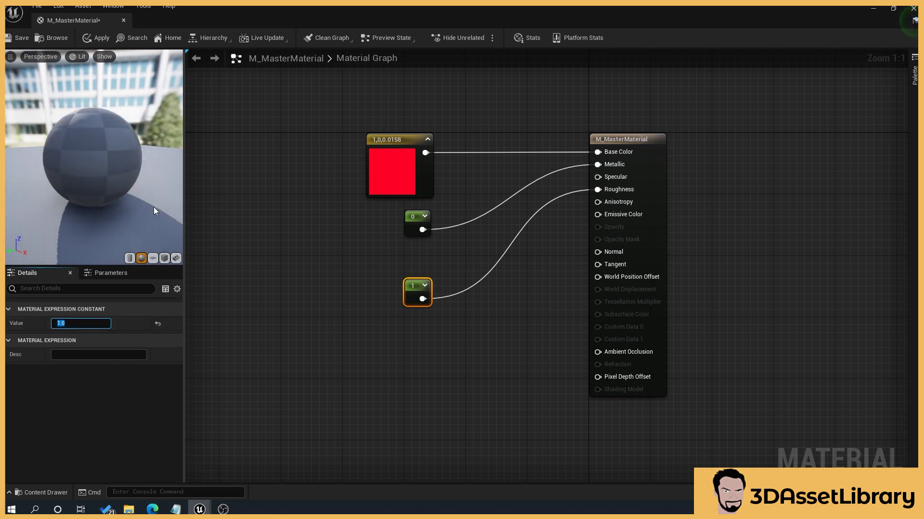
pyautogui.moveTo(88, 157); pyautogui.dragTo(99, 177)
pyautogui.write('0.5')
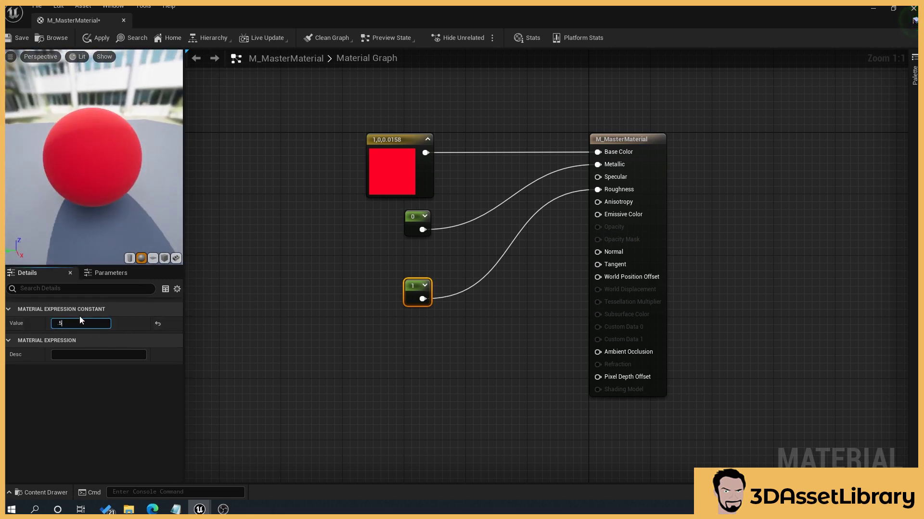
pyautogui.press('Return')
# - Preview Roughness values of 0.2 and then 0 on the sphere
pyautogui.moveTo(92, 159)
pyautogui.mouseDown()
pyautogui.moveTo(112, 151)
pyautogui.moveTo(86, 156)
pyautogui.mouseUp()
pyautogui.click(81, 324)
pyautogui.write('0.2')
pyautogui.press('Return')
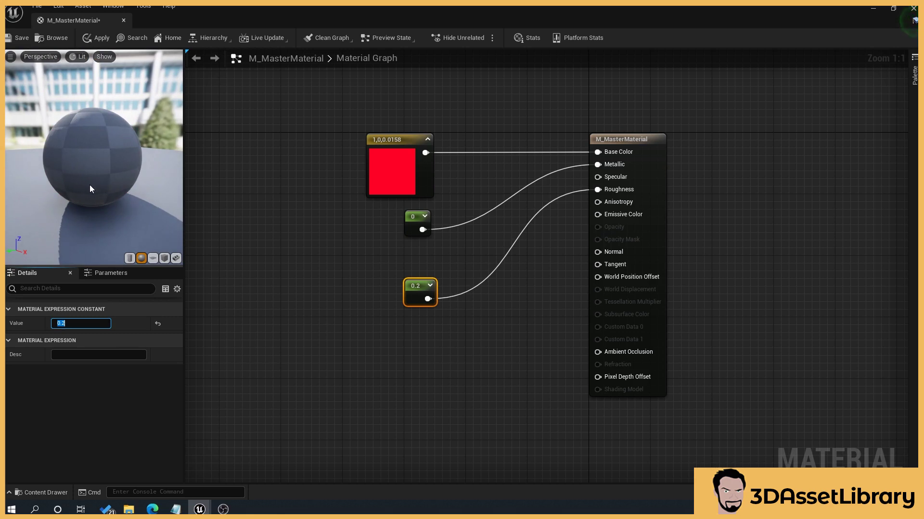
pyautogui.moveTo(84, 177); pyautogui.dragTo(106, 178)
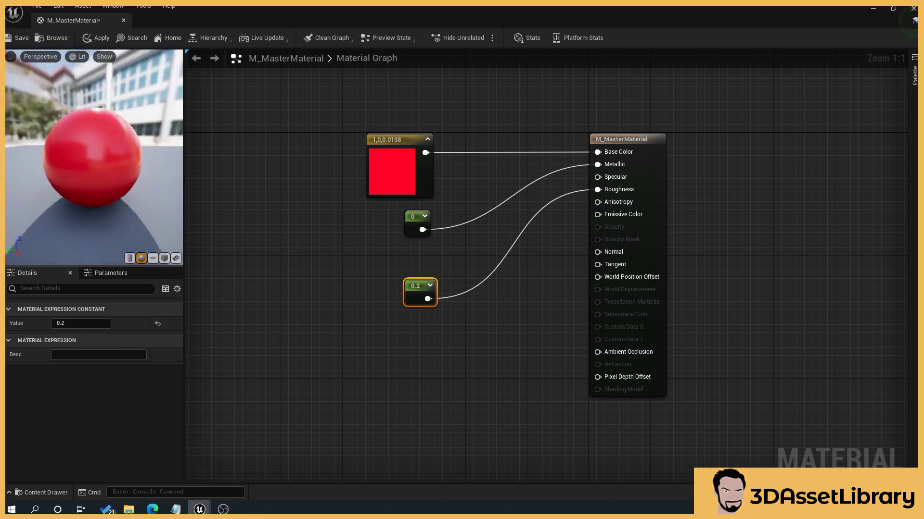
pyautogui.click(80, 323)
pyautogui.write('0')
pyautogui.press('Return')
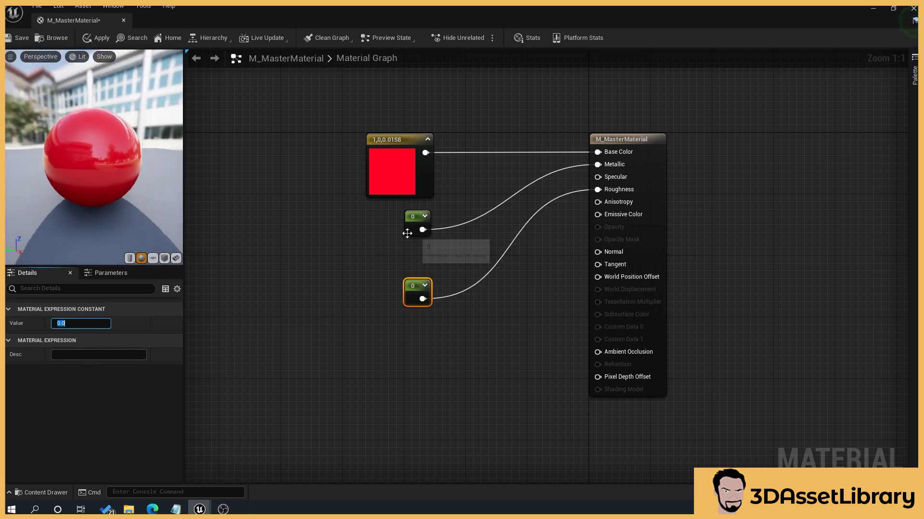
# - Set the Metallic constant to 1 and inspect the metallic sphere
pyautogui.click(411, 219)
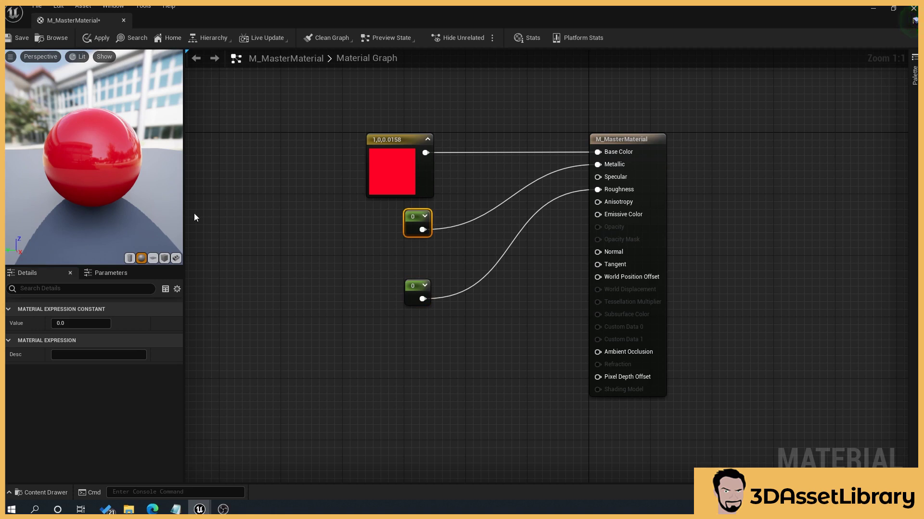
pyautogui.click(81, 323)
pyautogui.write('1')
pyautogui.press('Return')
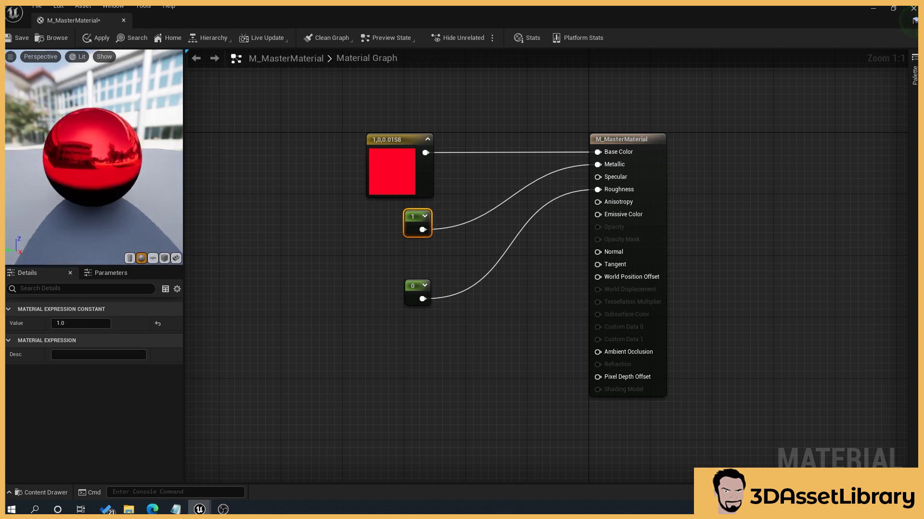
pyautogui.moveTo(39, 168); pyautogui.dragTo(14, 169)
pyautogui.moveTo(77, 173); pyautogui.dragTo(113, 175)
# - Set the Roughness constant to 0.4, passing through 0.2 first
pyautogui.click(406, 297)
pyautogui.click(100, 324)
pyautogui.write('.2')
pyautogui.press('Return')
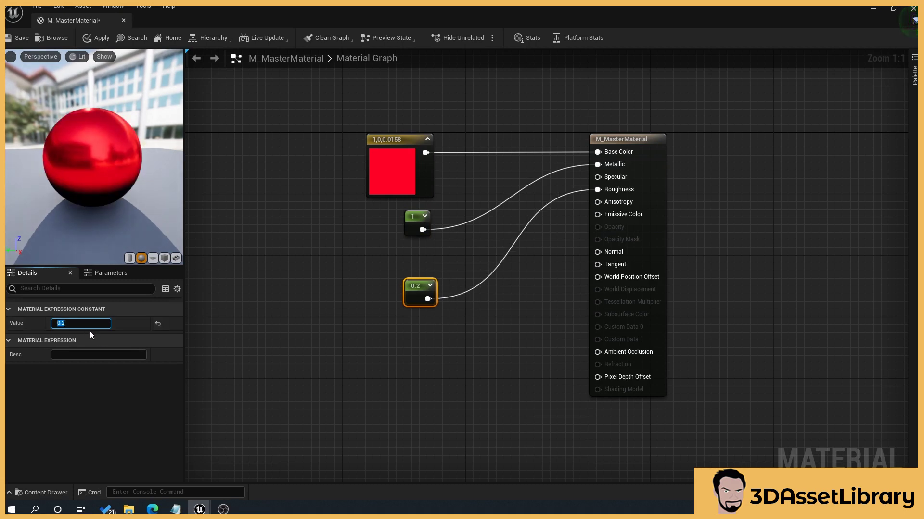
pyautogui.write('.4')
pyautogui.press('Return')
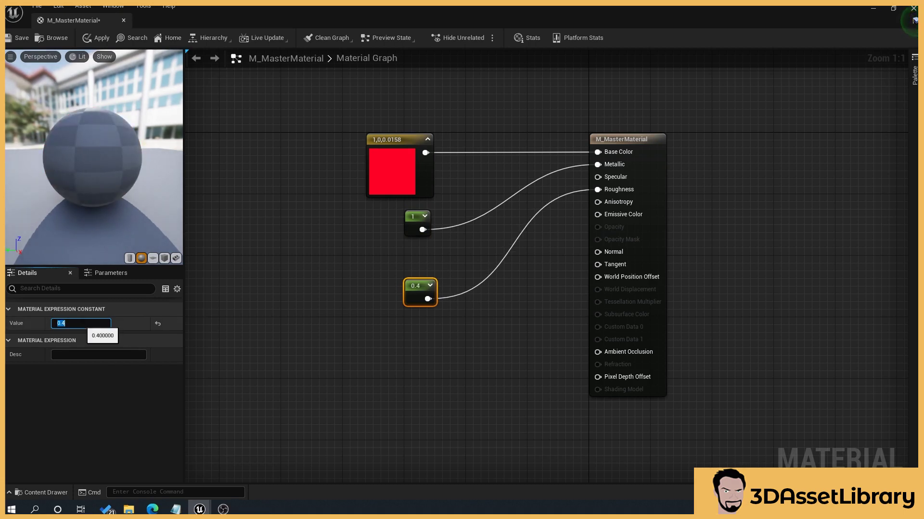
# - Change the Constant3Vector base colour to dark gold (0.359, 0.141, 0.00546)
pyautogui.click(397, 173)
pyautogui.doubleClick(397, 172)
pyautogui.click(497, 283)
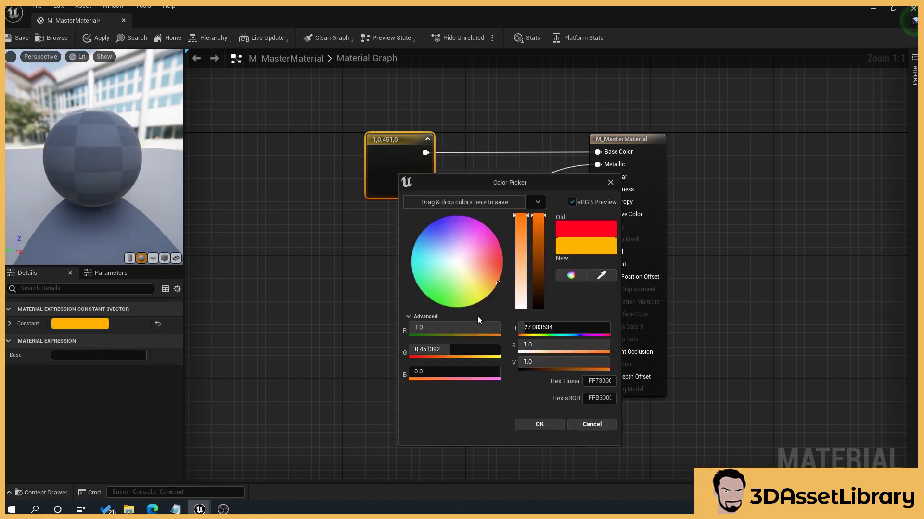
pyautogui.click(499, 279)
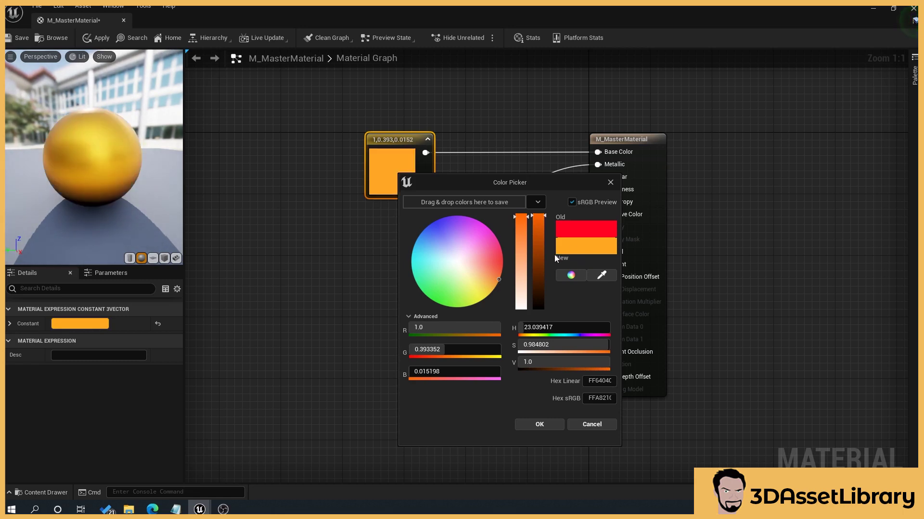
pyautogui.click(538, 274)
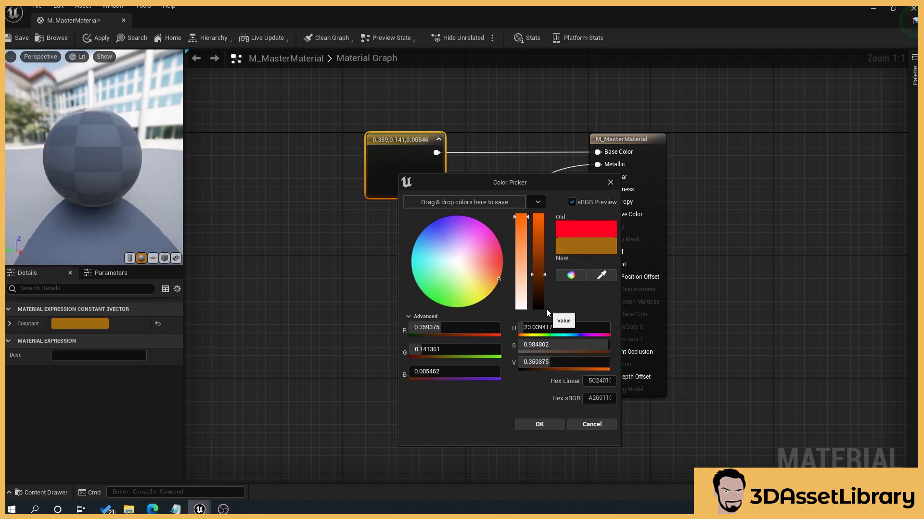
pyautogui.click(539, 424)
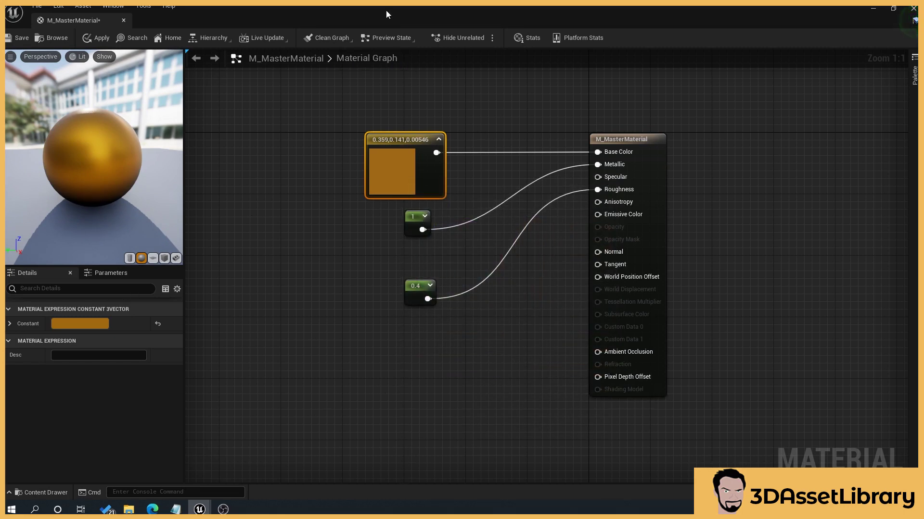
# - Save M_MasterMaterial and close the Material Editor
pyautogui.click(18, 38)
pyautogui.moveTo(399, 11); pyautogui.dragTo(591, 98)
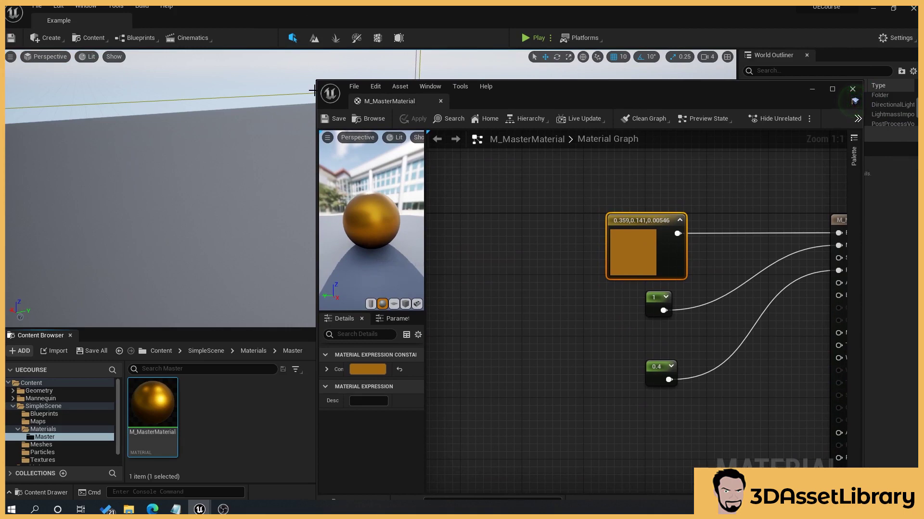
pyautogui.click(852, 90)
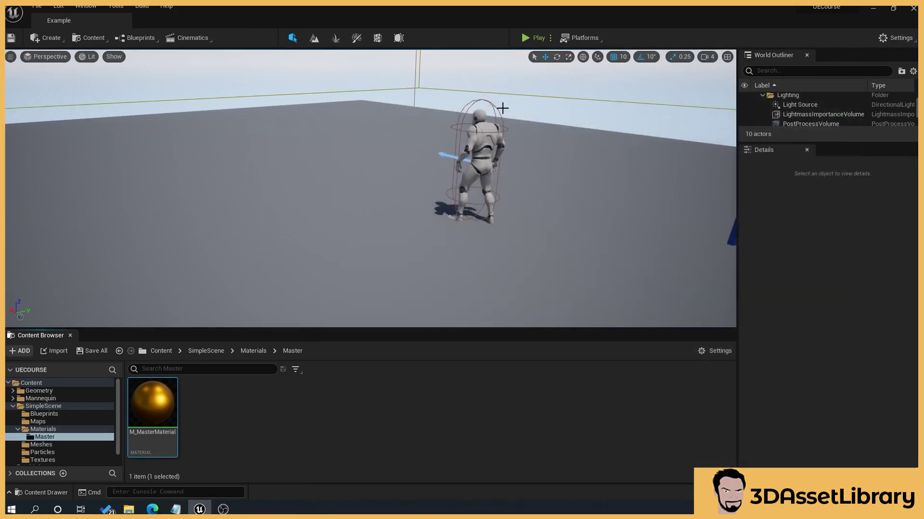
# - Add a Cube to the level from the Create > Shapes menu
pyautogui.moveTo(260, 244); pyautogui.dragTo(318, 173)
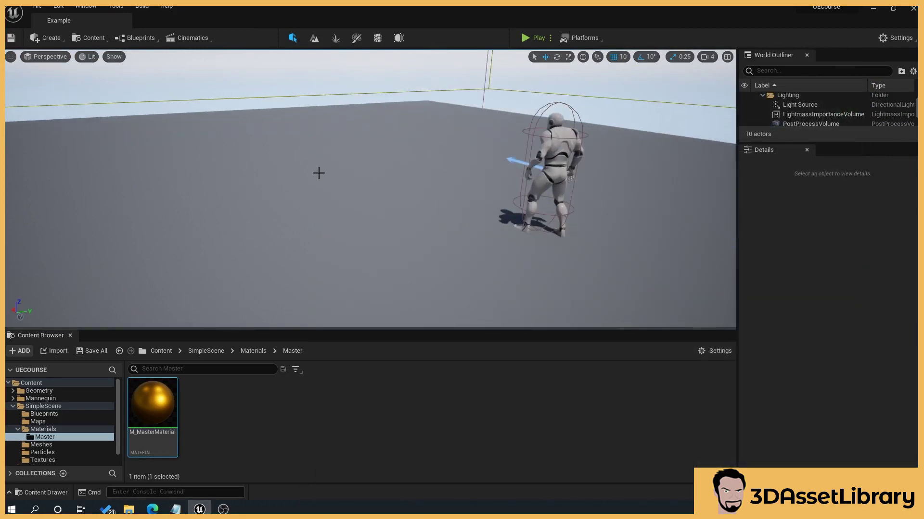
pyautogui.click(54, 43)
pyautogui.moveTo(95, 77)
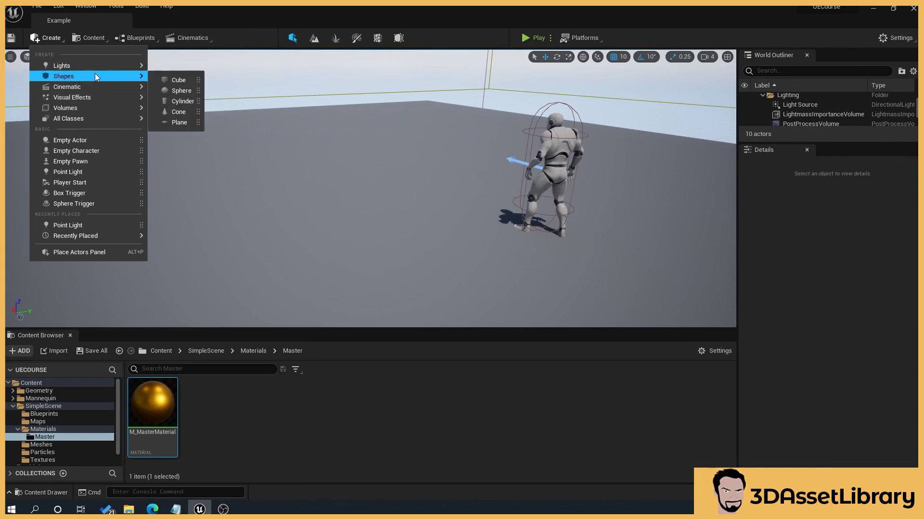
pyautogui.click(178, 80)
# - Focus on the new cube and slide it along Y to -20
pyautogui.moveTo(436, 217); pyautogui.dragTo(472, 128)
pyautogui.moveTo(408, 187); pyautogui.dragTo(391, 189, button='right')
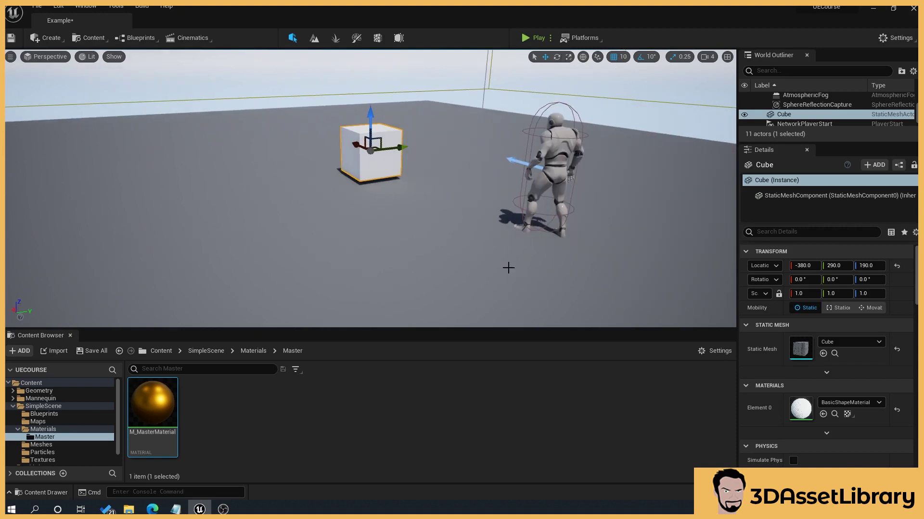
pyautogui.press('f')
pyautogui.moveTo(512, 138); pyautogui.dragTo(444, 193, button='right')
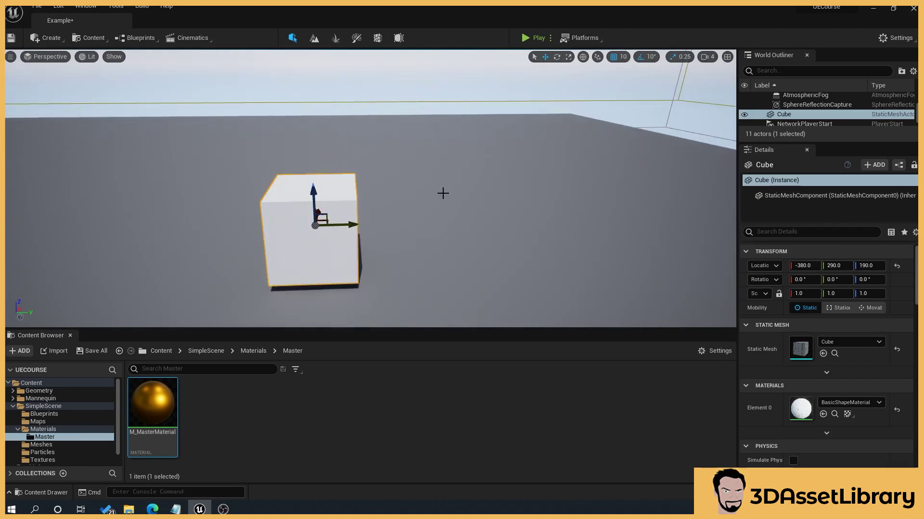
pyautogui.moveTo(459, 236); pyautogui.dragTo(447, 215, button='right')
pyautogui.scroll(-5, 447, 215)
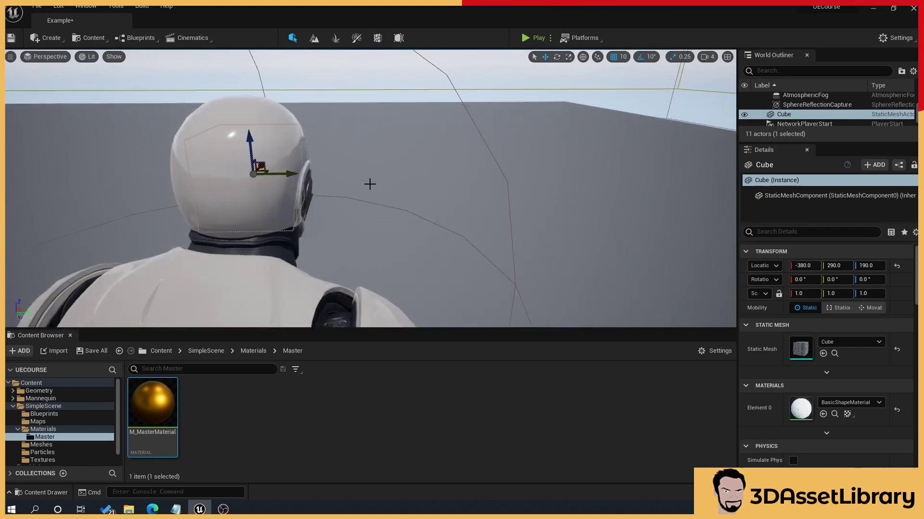
pyautogui.scroll(5, 351, 188)
pyautogui.moveTo(381, 196); pyautogui.dragTo(229, 197)
pyautogui.moveTo(230, 198); pyautogui.dragTo(486, 228, button='right')
pyautogui.moveTo(521, 210); pyautogui.dragTo(406, 208)
pyautogui.moveTo(406, 208); pyautogui.dragTo(369, 201, button='middle')
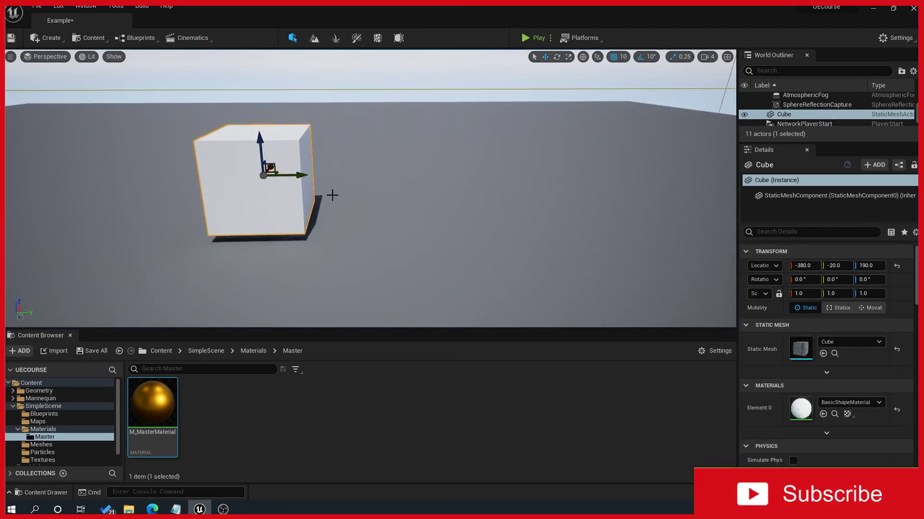
# - Alt-drag two duplicates of the cube: Cube2 at Y 160 and Cube3 on the left
pyautogui.keyDown('alt'); pyautogui.moveTo(305, 169); pyautogui.dragTo(454, 247); pyautogui.keyUp('alt')
pyautogui.moveTo(453, 247); pyautogui.dragTo(330, 222, button='right')
pyautogui.click(329, 222)
pyautogui.keyDown('alt'); pyautogui.moveTo(361, 224); pyautogui.dragTo(249, 206); pyautogui.keyUp('alt')
pyautogui.moveTo(313, 199); pyautogui.dragTo(309, 204, button='middle')
pyautogui.moveTo(279, 193); pyautogui.dragTo(270, 193)
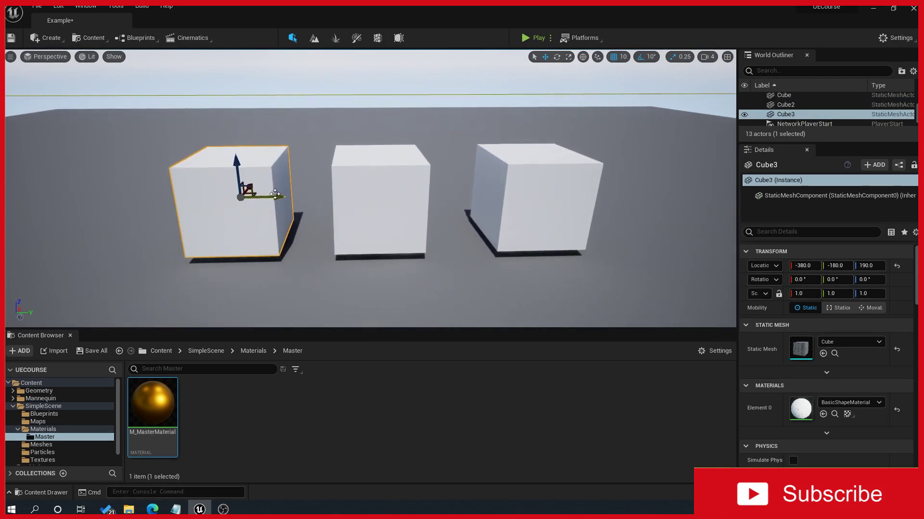
# - Drop M_MasterMaterial from the Content Browser onto the left cube
pyautogui.moveTo(152, 402); pyautogui.dragTo(247, 213)
pyautogui.moveTo(407, 173); pyautogui.dragTo(380, 187, button='middle')
pyautogui.moveTo(413, 165); pyautogui.dragTo(412, 224, button='right')
pyautogui.moveTo(412, 224); pyautogui.dragTo(385, 238, button='middle')
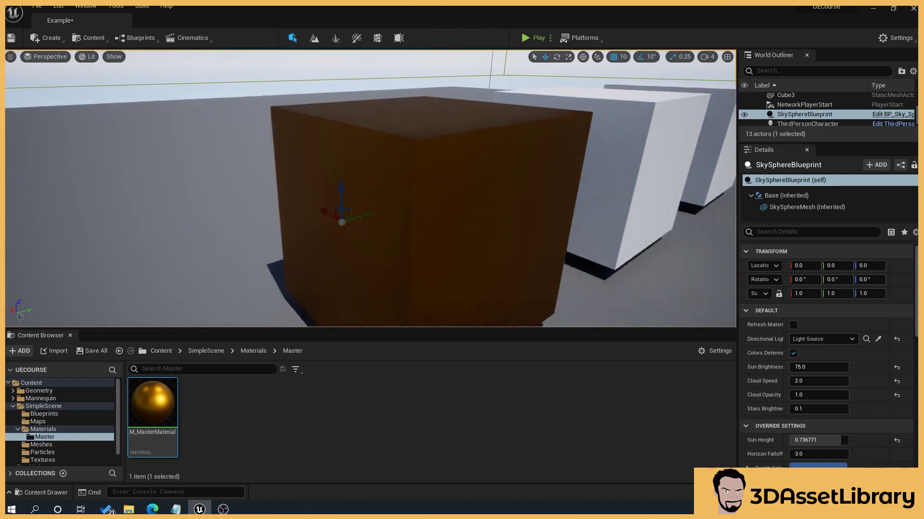
pyautogui.moveTo(411, 201); pyautogui.dragTo(409, 219, button='right')
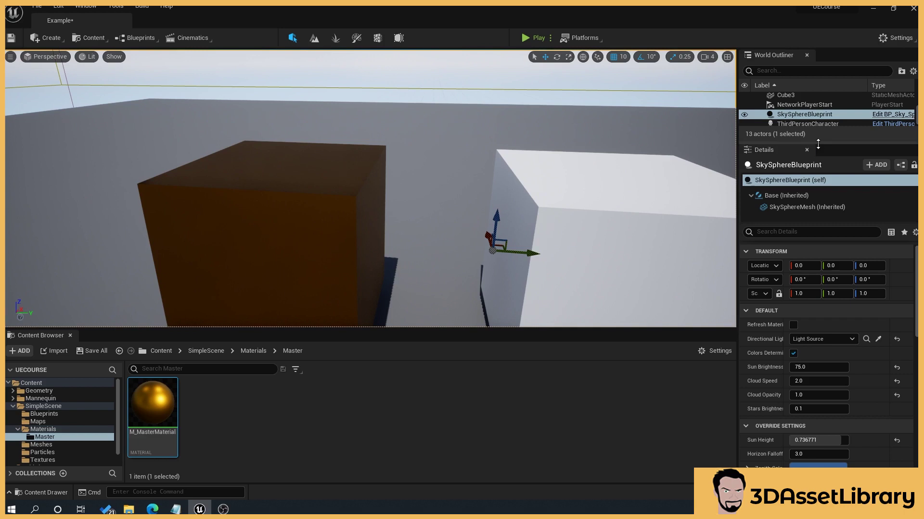
# - Set the Light Source's Mobility to Movable
pyautogui.moveTo(818, 144); pyautogui.dragTo(818, 316)
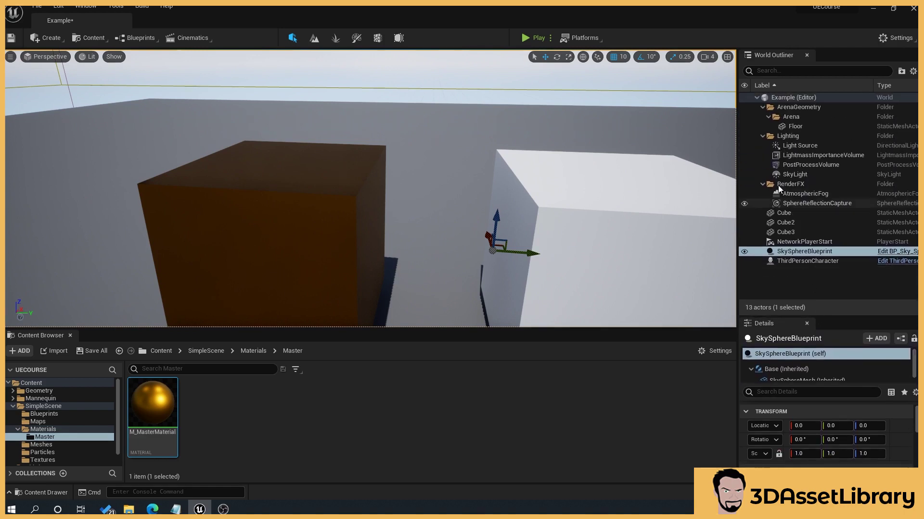
pyautogui.click(813, 147)
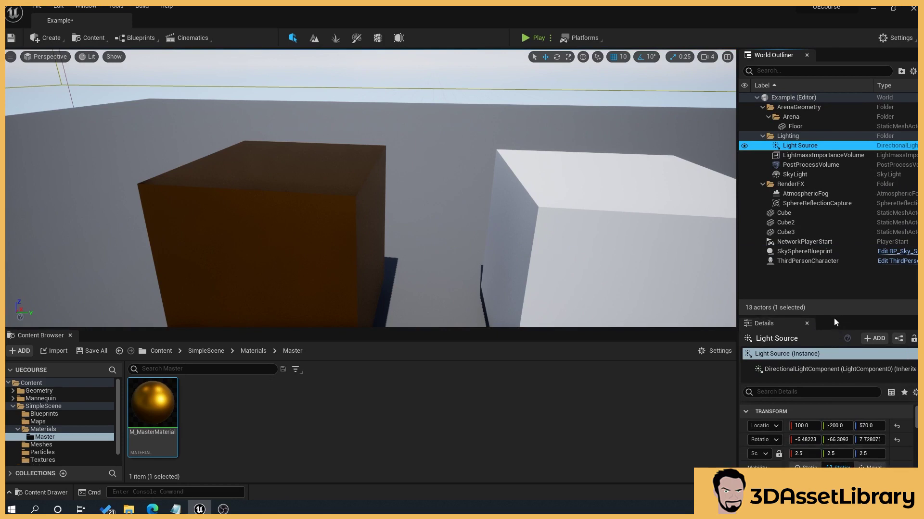
pyautogui.moveTo(833, 315); pyautogui.dragTo(831, 263)
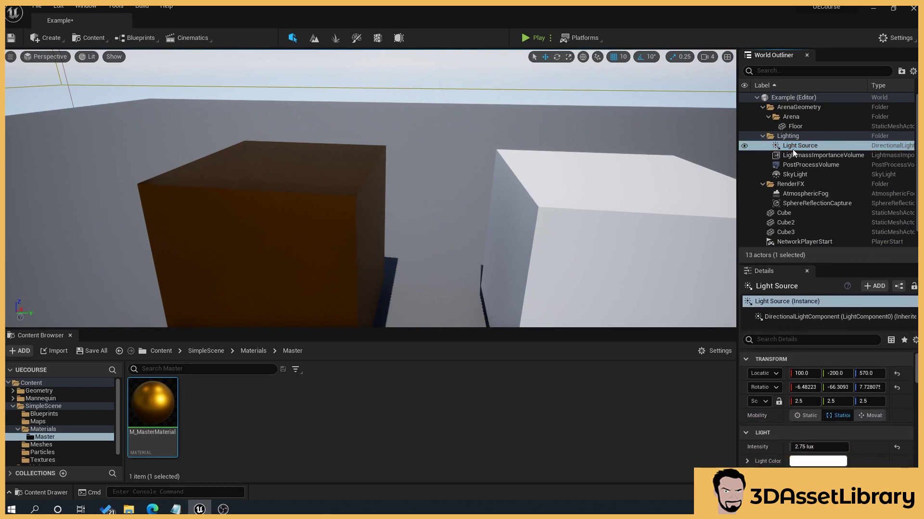
pyautogui.click(871, 416)
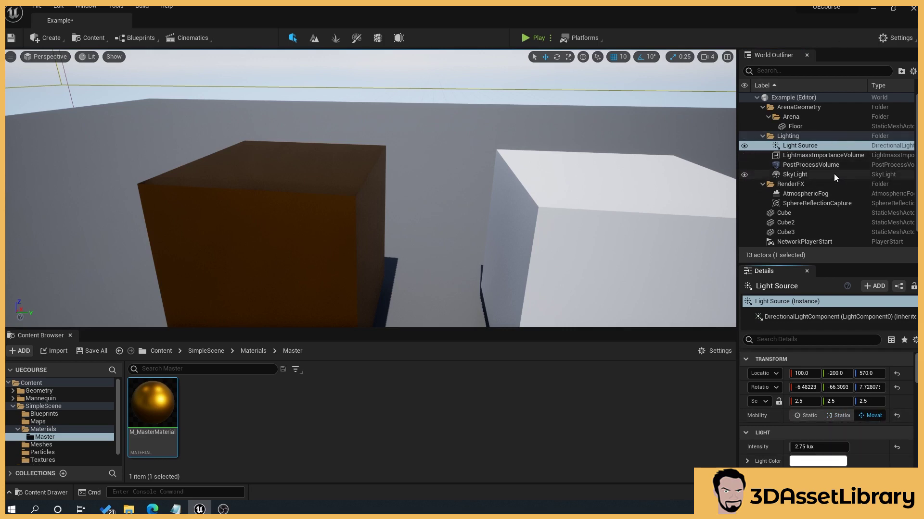
# - Set the SkyLight's Mobility to Movable after checking SphereReflectionCapture
pyautogui.scroll(-1, 834, 174)
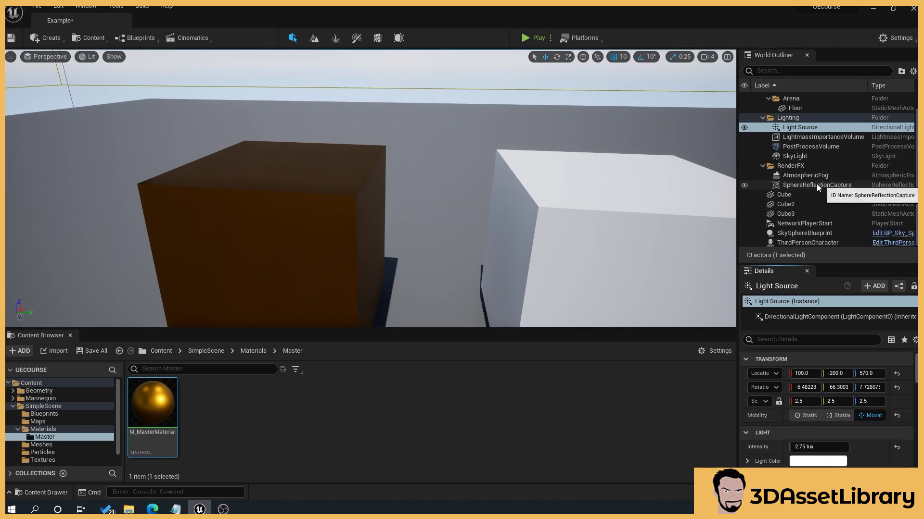
pyautogui.click(793, 185)
pyautogui.scroll(-1, 770, 450)
pyautogui.scroll(-4, 749, 456)
pyautogui.scroll(5, 749, 456)
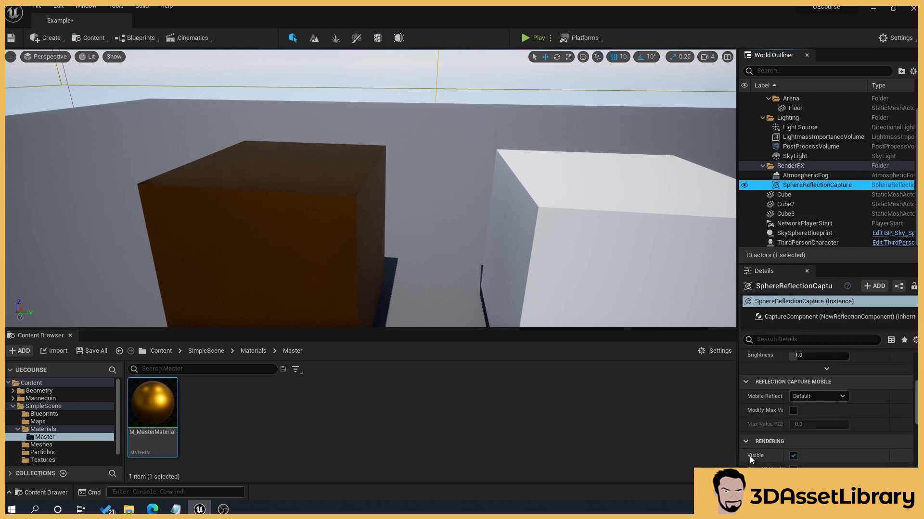
pyautogui.click(804, 156)
pyautogui.scroll(1, 832, 140)
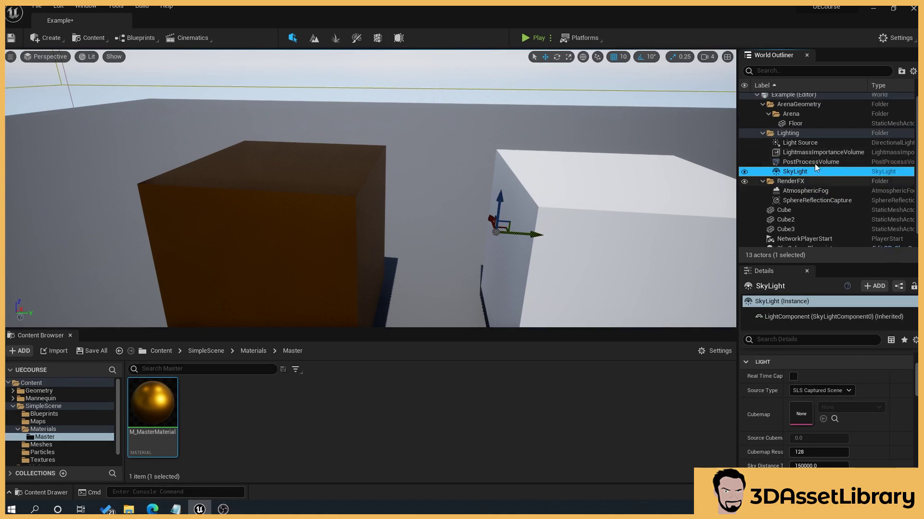
pyautogui.scroll(3, 809, 399)
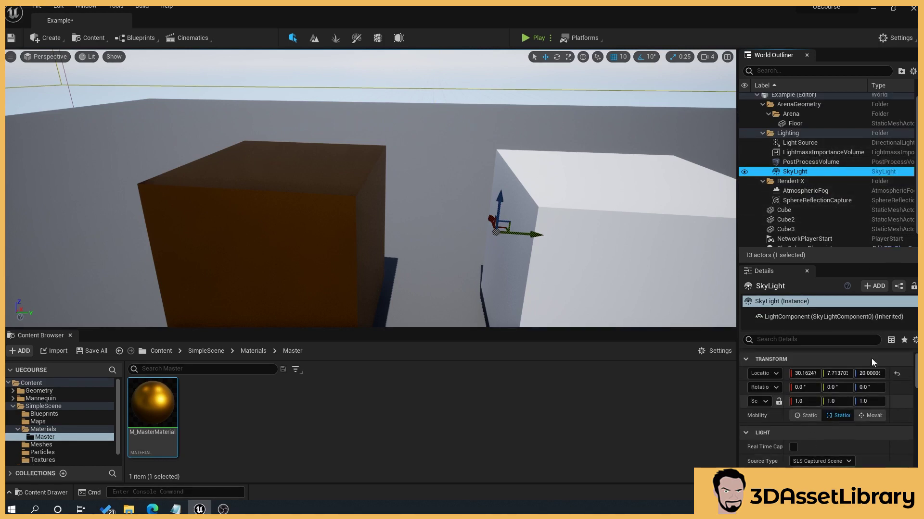
pyautogui.click(871, 416)
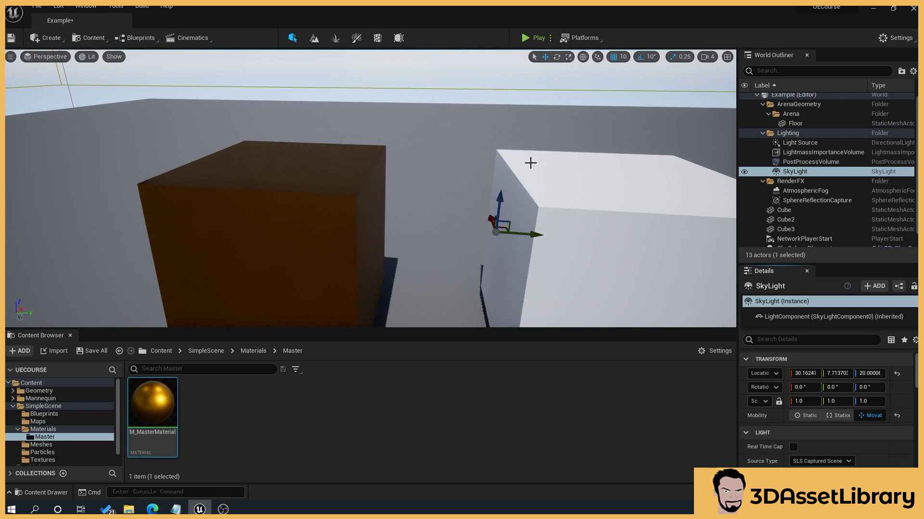
# - Frame all three cubes in the viewport
pyautogui.moveTo(408, 177); pyautogui.dragTo(415, 221)
pyautogui.moveTo(460, 179); pyautogui.dragTo(418, 180)
pyautogui.click(410, 101)
pyautogui.moveTo(411, 101); pyautogui.dragTo(385, 103)
pyautogui.moveTo(481, 178); pyautogui.dragTo(850, 122, button='middle')
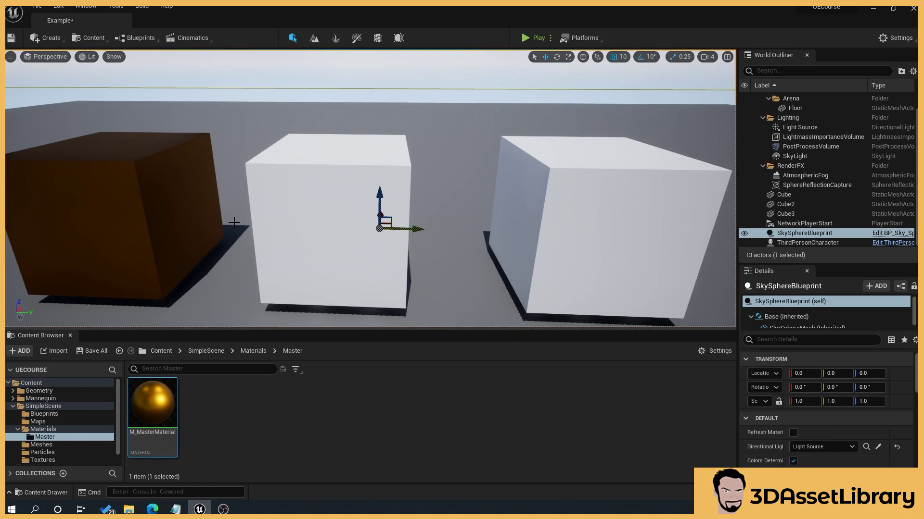
pyautogui.moveTo(283, 185); pyautogui.dragTo(430, 127, button='middle')
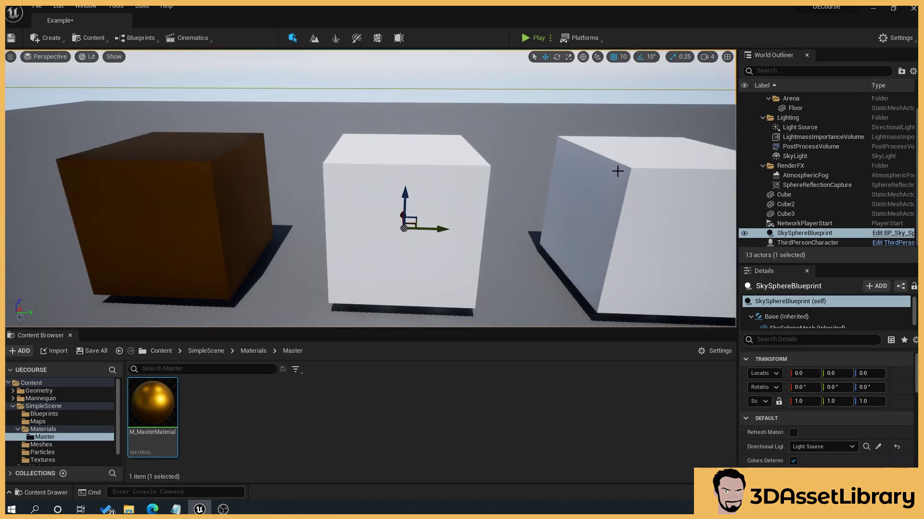
pyautogui.moveTo(287, 175); pyautogui.dragTo(332, 140)
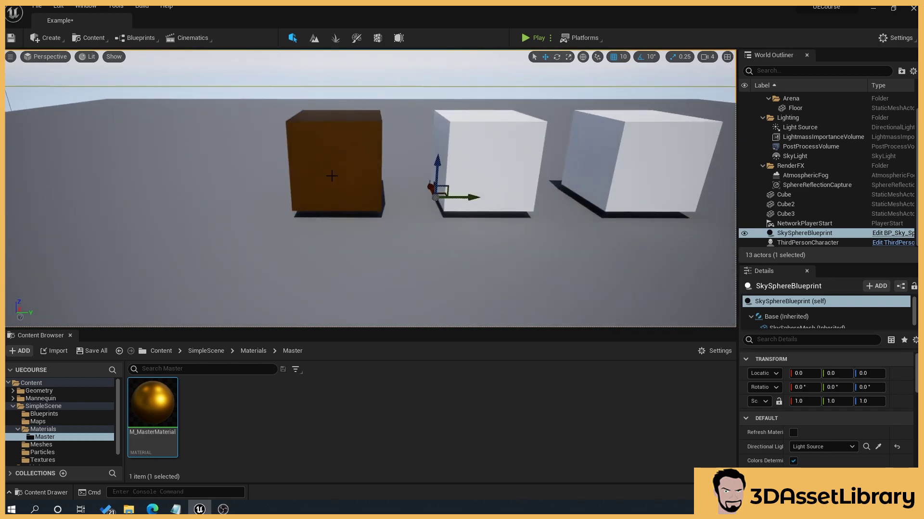
# - Duplicate M_MasterMaterial and apply the copy to the middle cube
pyautogui.rightClick(155, 409)
pyautogui.click(201, 238)
pyautogui.moveTo(208, 409); pyautogui.dragTo(481, 168)
# - Make the copy's base colour red, save it, then start deleting M_MasterMaterial1
pyautogui.doubleClick(226, 396)
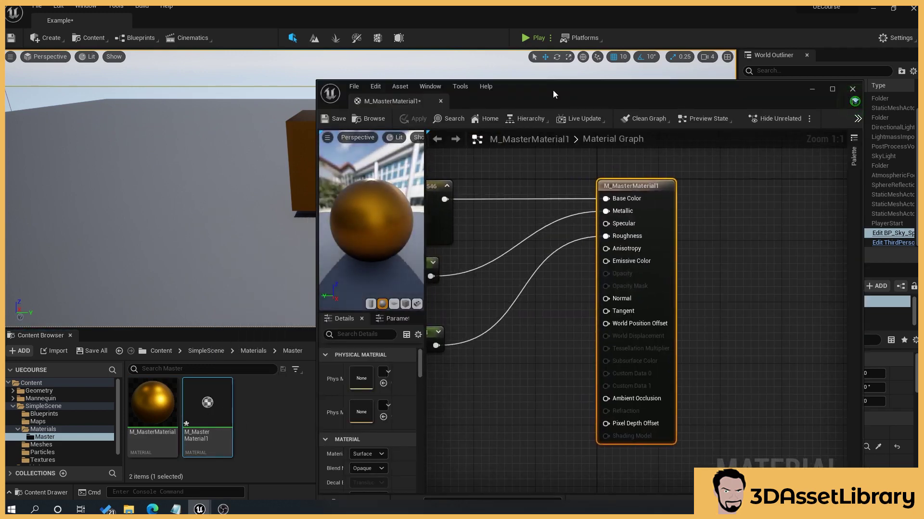
pyautogui.doubleClick(553, 91)
pyautogui.doubleClick(355, 224)
pyautogui.moveTo(456, 318); pyautogui.dragTo(508, 238)
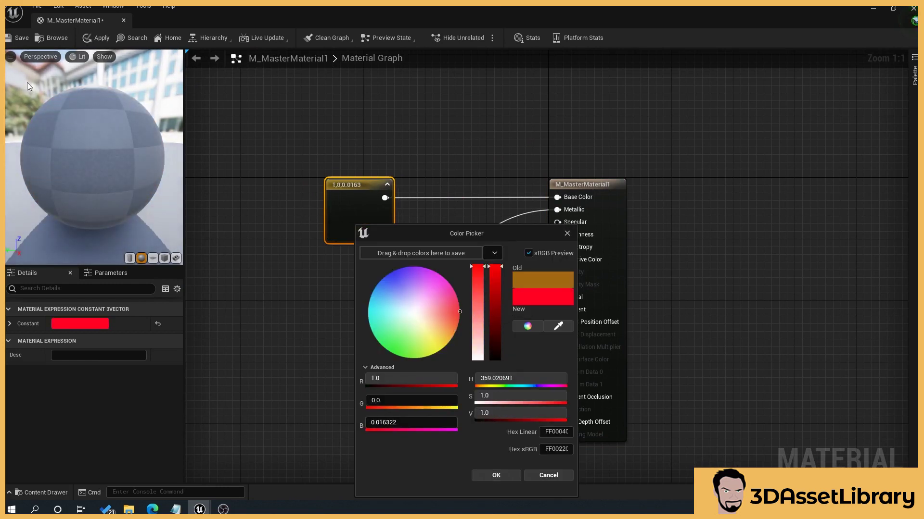
pyautogui.click(507, 477)
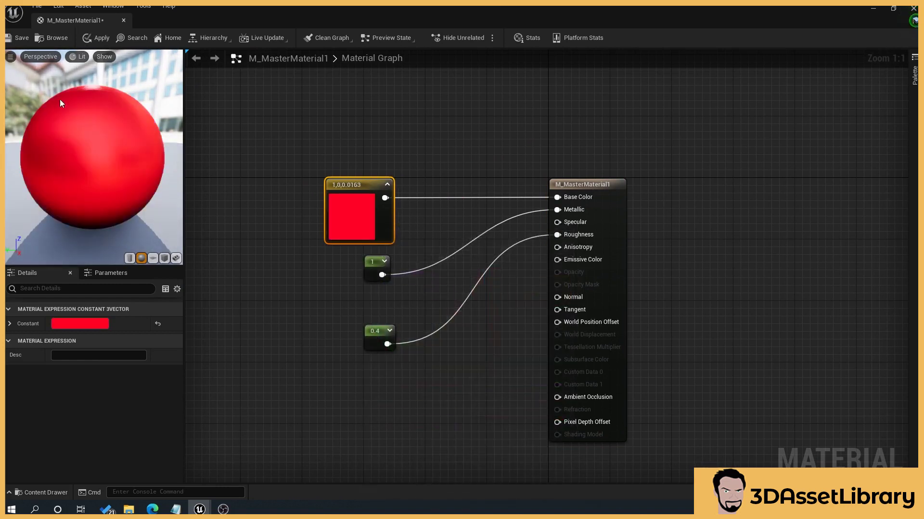
pyautogui.click(124, 20)
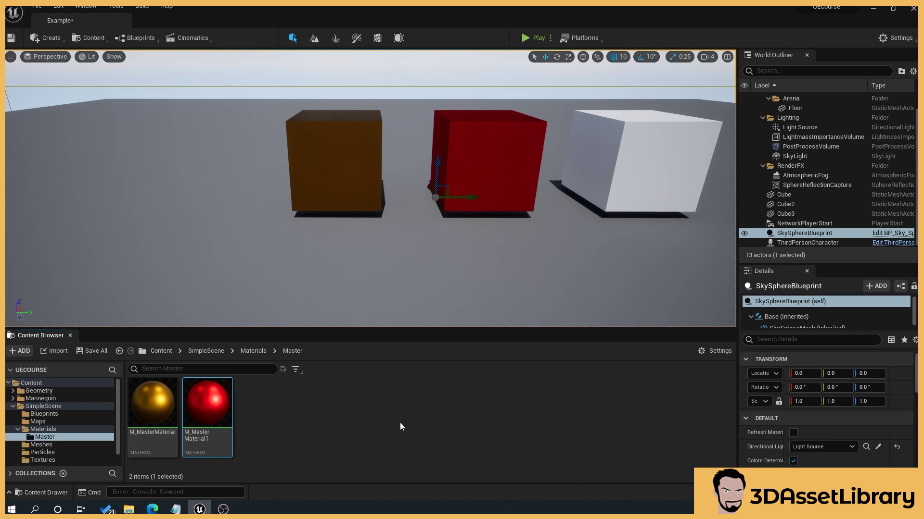
pyautogui.moveTo(476, 275); pyautogui.dragTo(471, 263, button='middle')
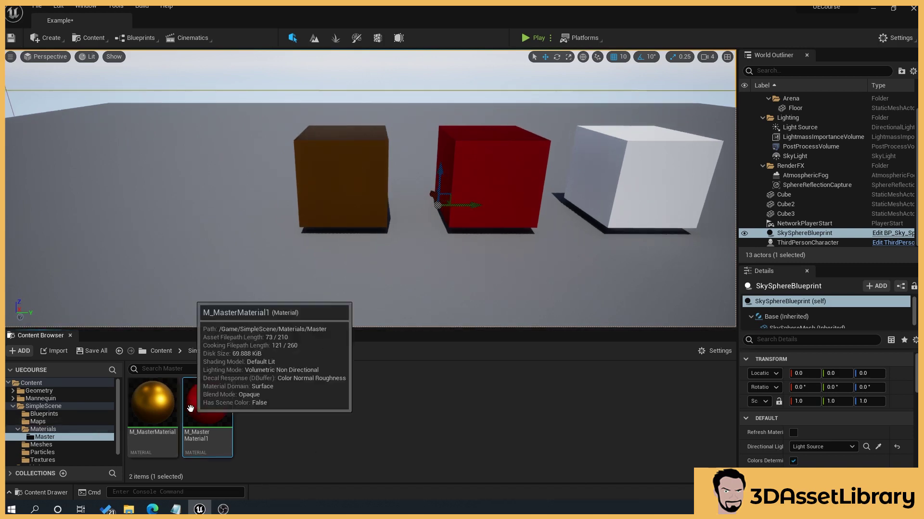
pyautogui.doubleClick(223, 403)
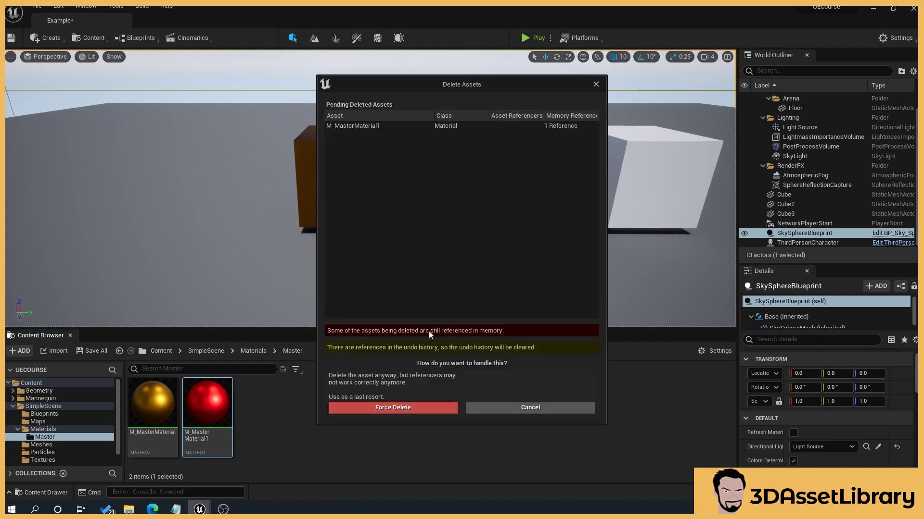
# - Force delete M_MasterMaterial1 and create a material instance of M_MasterMaterial named MI_Gold
pyautogui.click(449, 404)
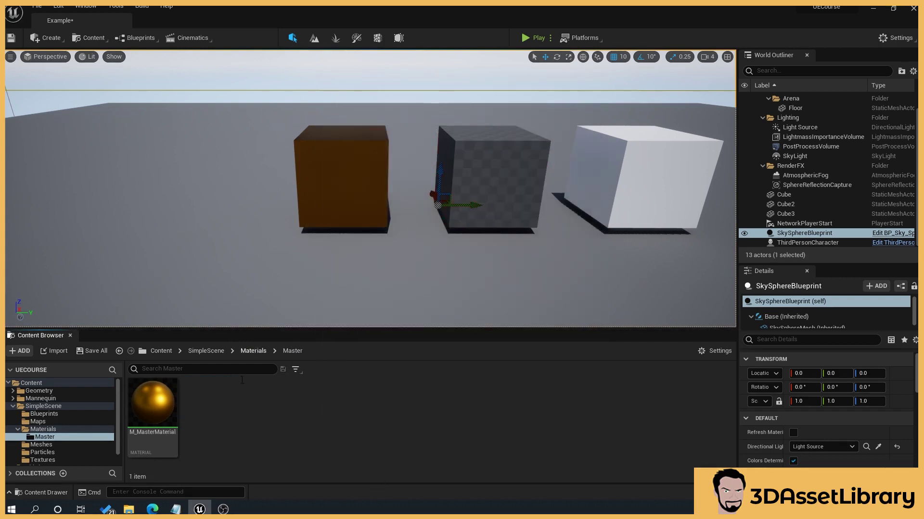
pyautogui.rightClick(167, 413)
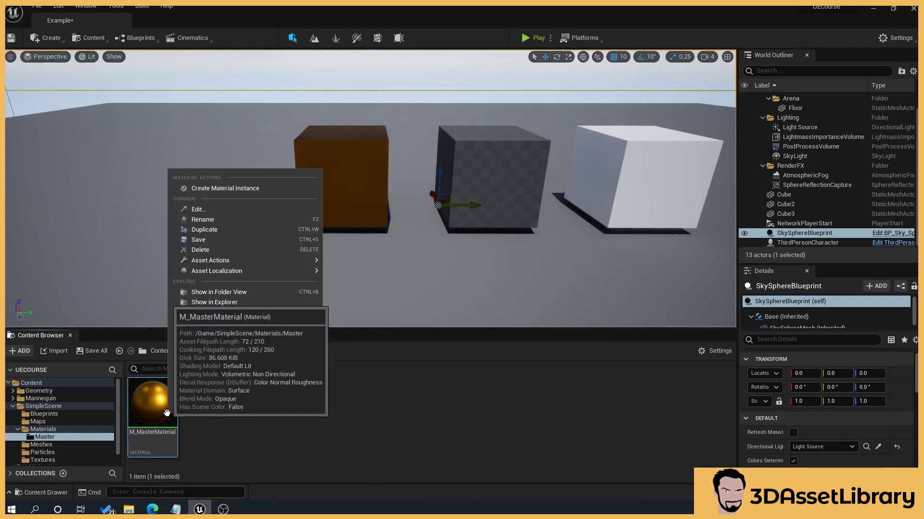
pyautogui.click(236, 187)
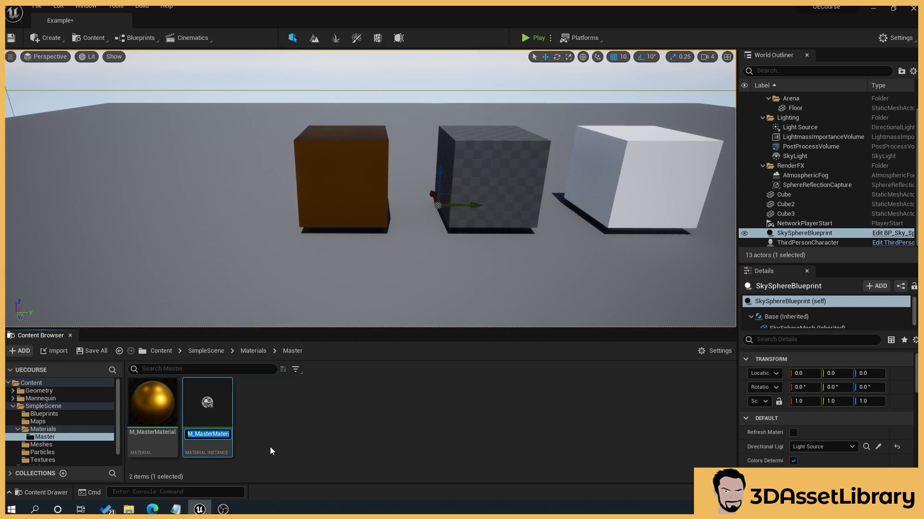
pyautogui.write('MI_Gold')
pyautogui.press('Return')
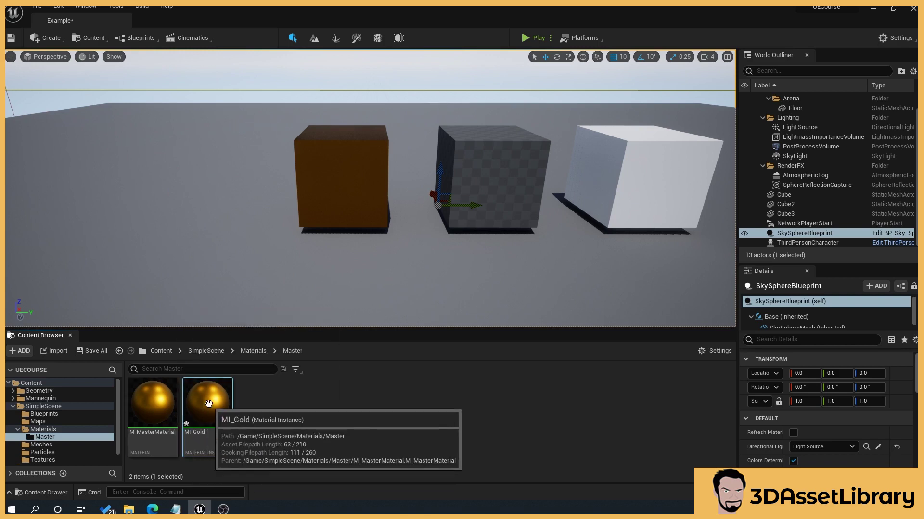
# - Move MI_Gold into the Materials folder
pyautogui.moveTo(219, 407); pyautogui.dragTo(43, 435)
pyautogui.click(72, 450)
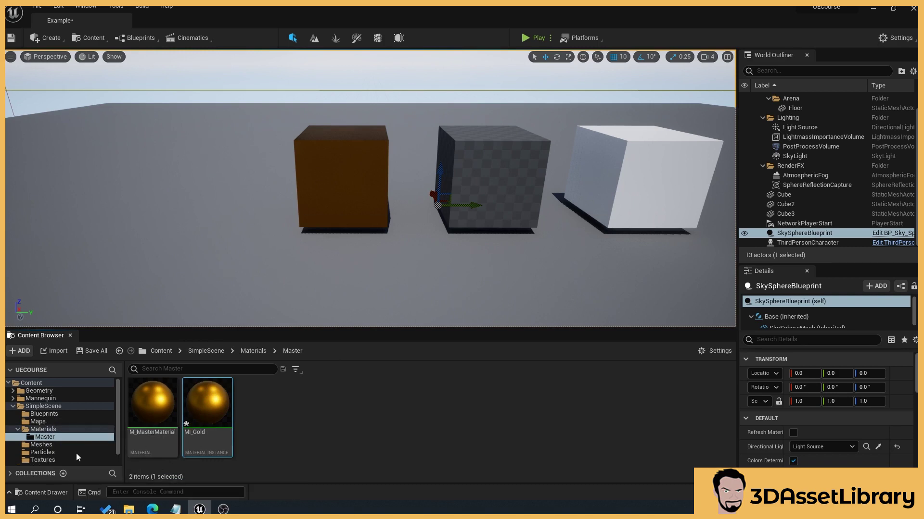
pyautogui.click(42, 429)
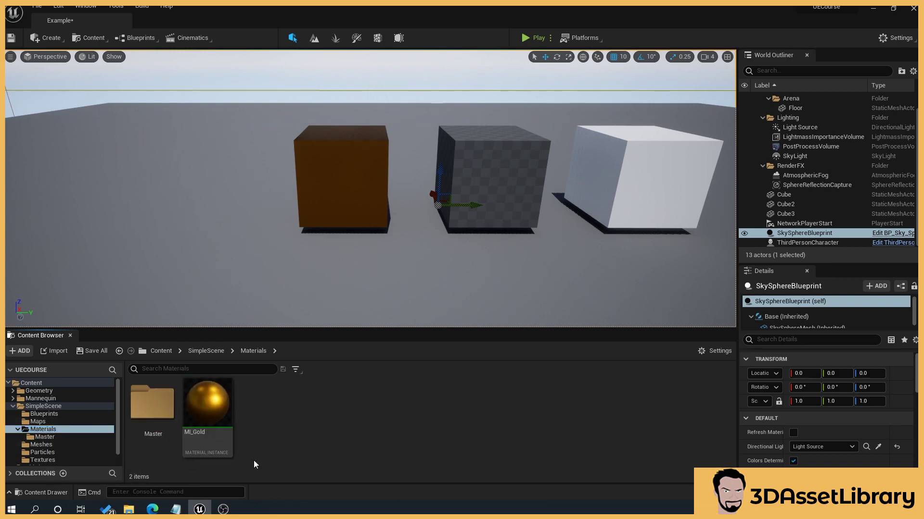
pyautogui.moveTo(208, 423); pyautogui.dragTo(346, 183)
pyautogui.click(306, 445)
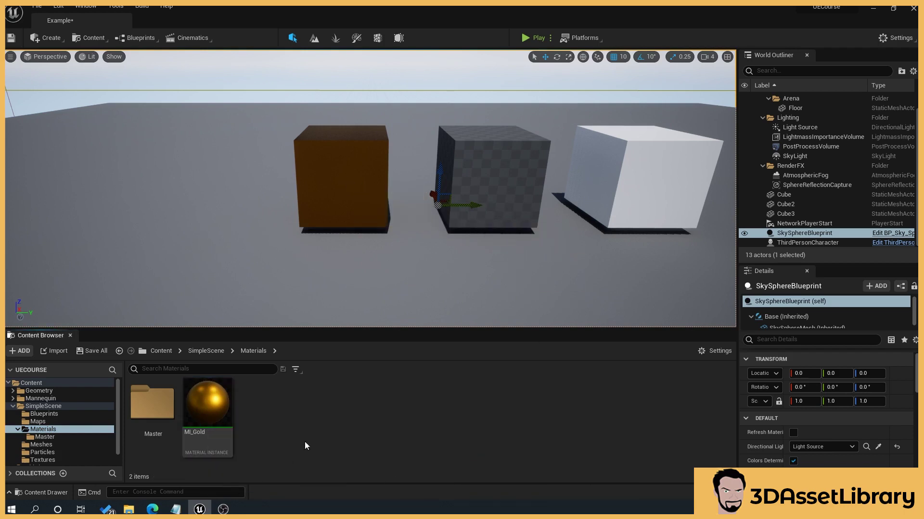
pyautogui.doubleClick(202, 419)
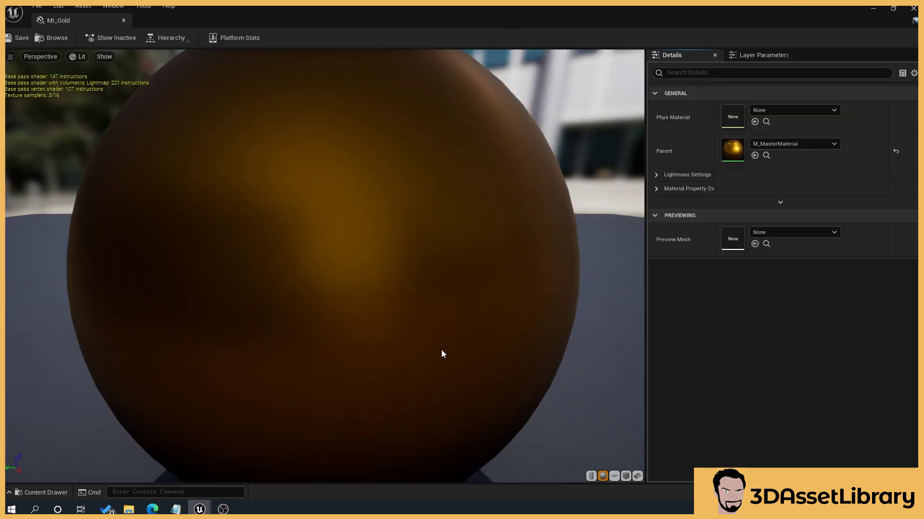
pyautogui.scroll(2, 346, 206)
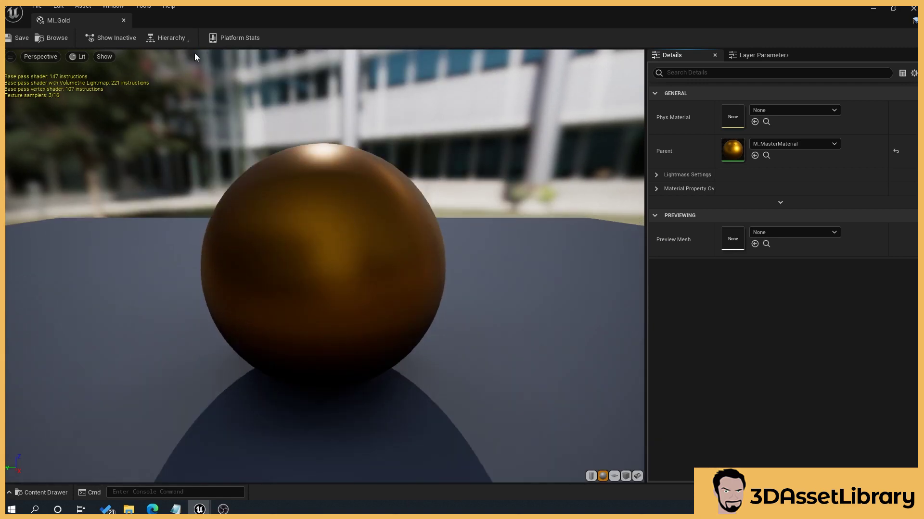
pyautogui.doubleClick(734, 153)
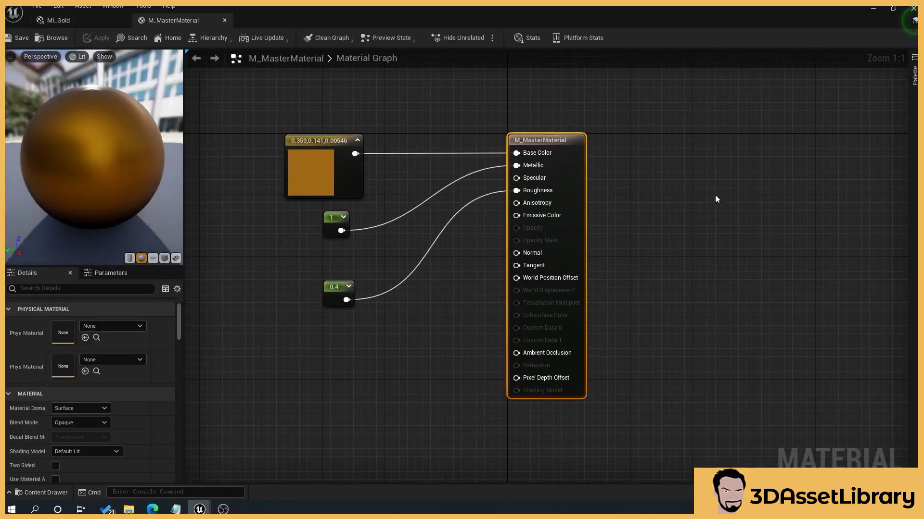
pyautogui.click(95, 18)
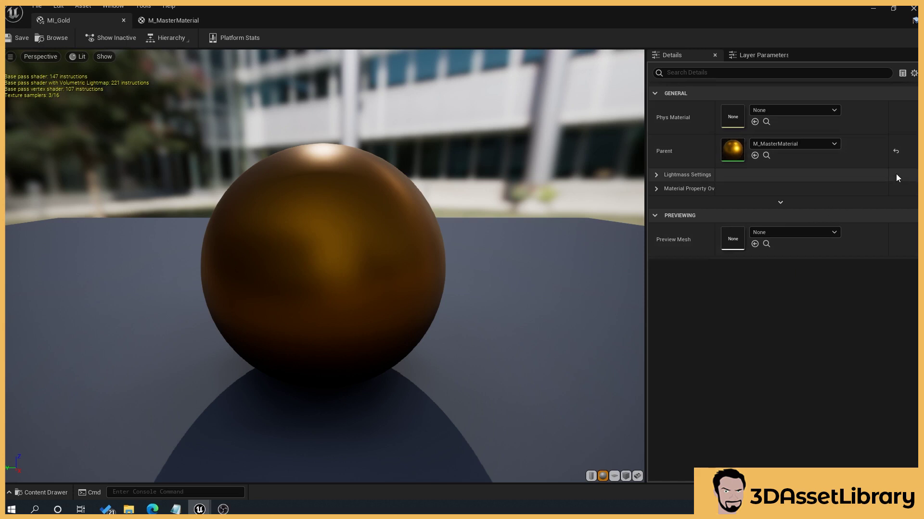
pyautogui.click(166, 20)
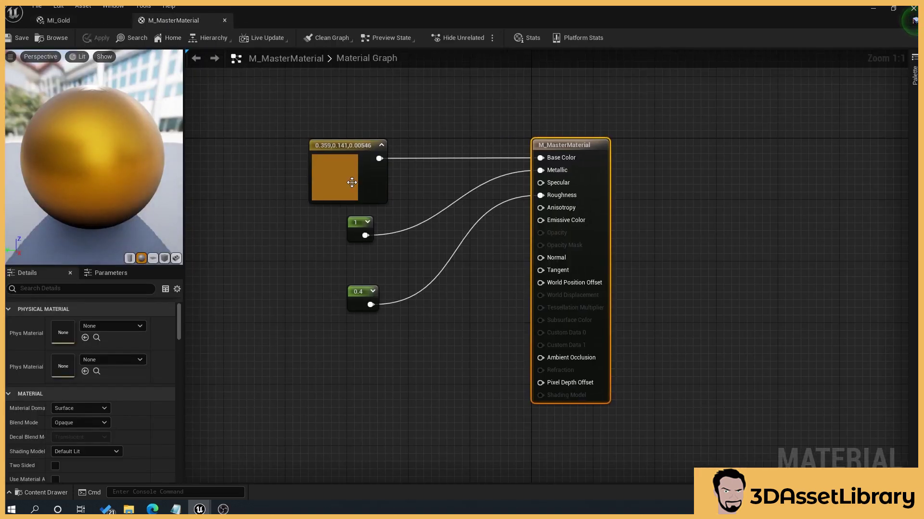
# - Convert the gold colour constant into a parameter named Color
pyautogui.click(331, 163)
pyautogui.rightClick(331, 164)
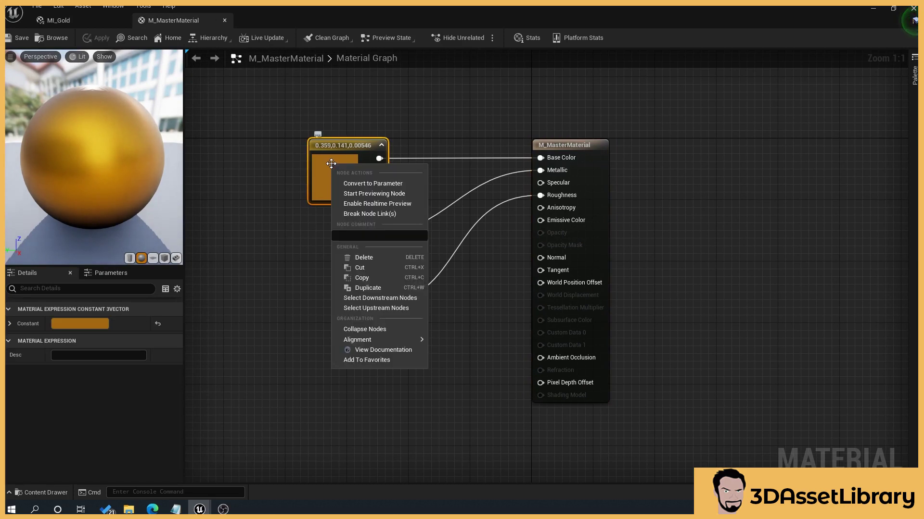
pyautogui.click(370, 184)
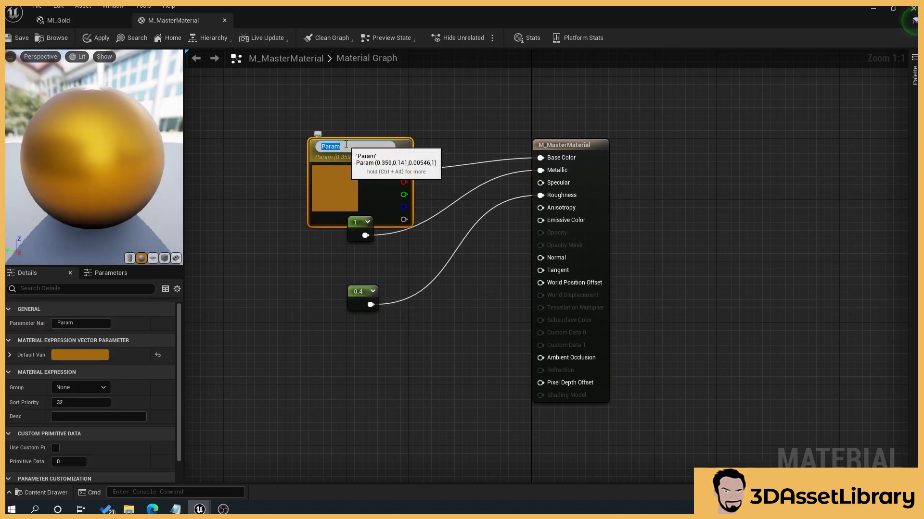
pyautogui.click(237, 161)
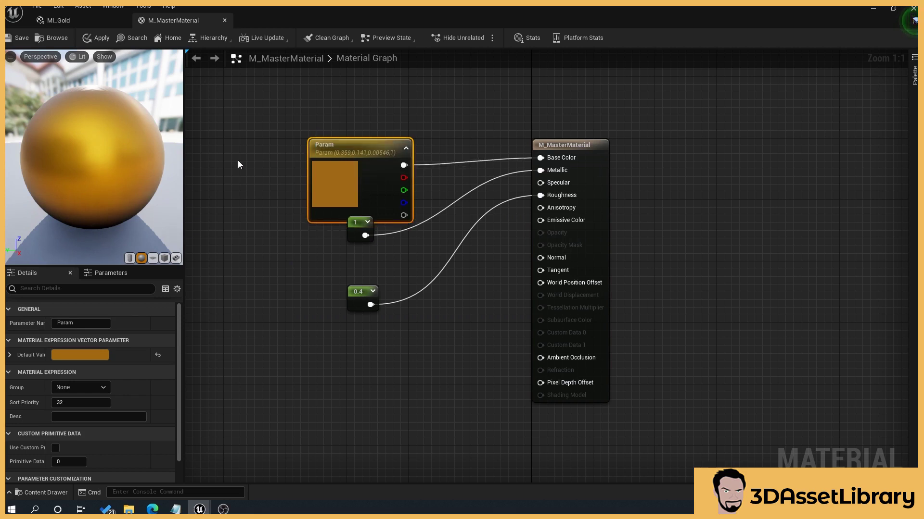
pyautogui.click(339, 146)
pyautogui.click(81, 326)
pyautogui.write('Color')
pyautogui.press('Return')
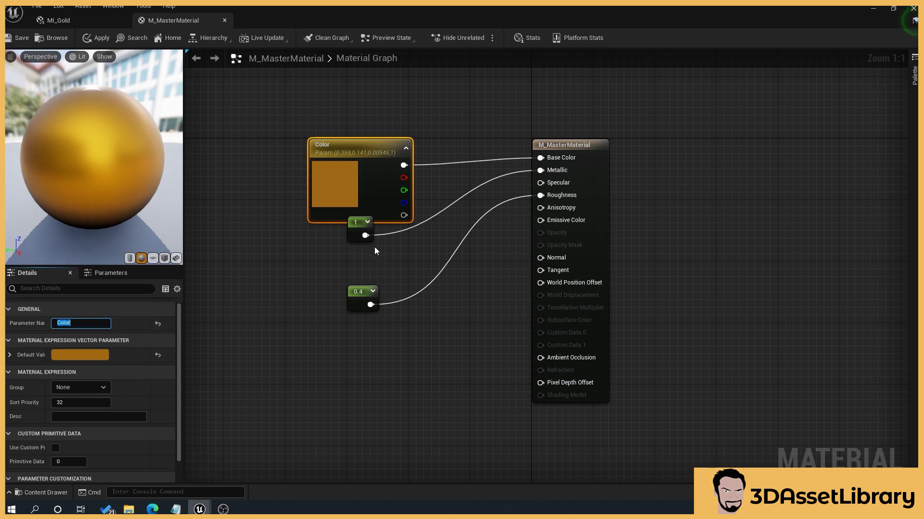
# - Convert the 1 constant into a parameter named Metallic
pyautogui.moveTo(355, 222); pyautogui.dragTo(355, 245)
pyautogui.rightClick(355, 246)
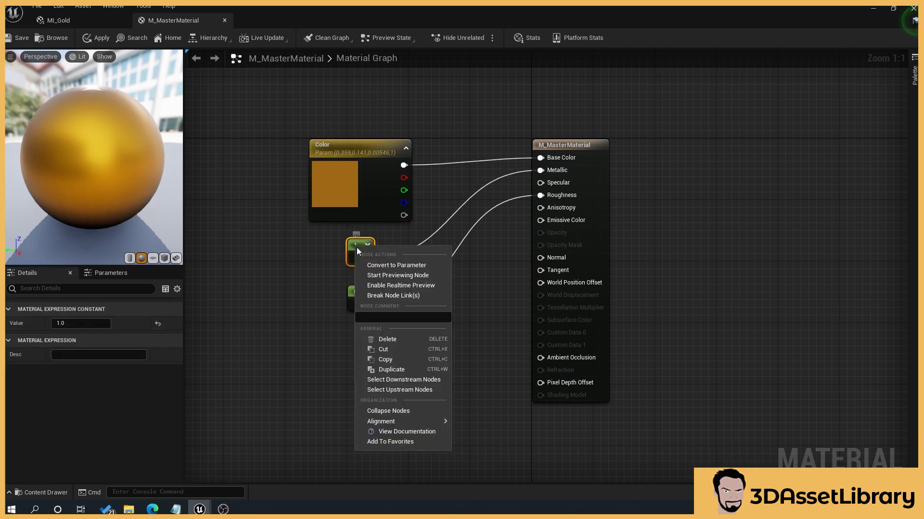
pyautogui.click(374, 264)
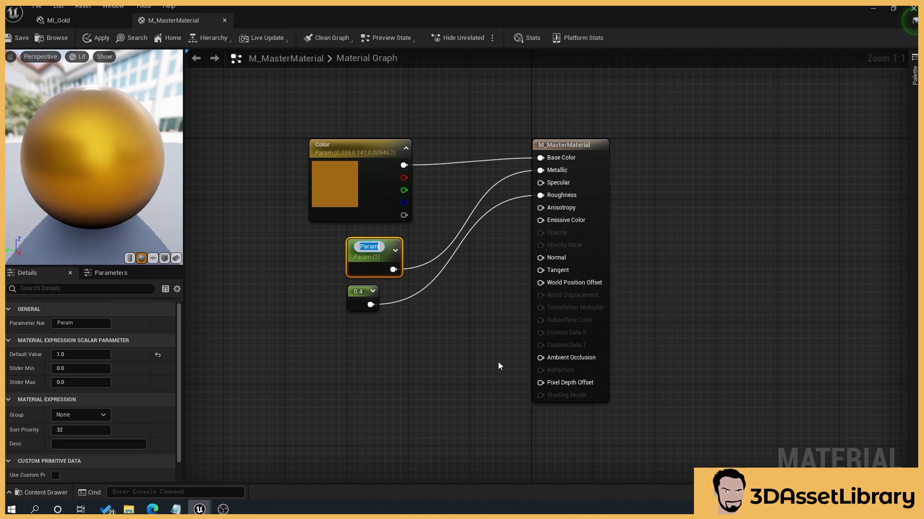
pyautogui.write('Metallic')
pyautogui.press('Return')
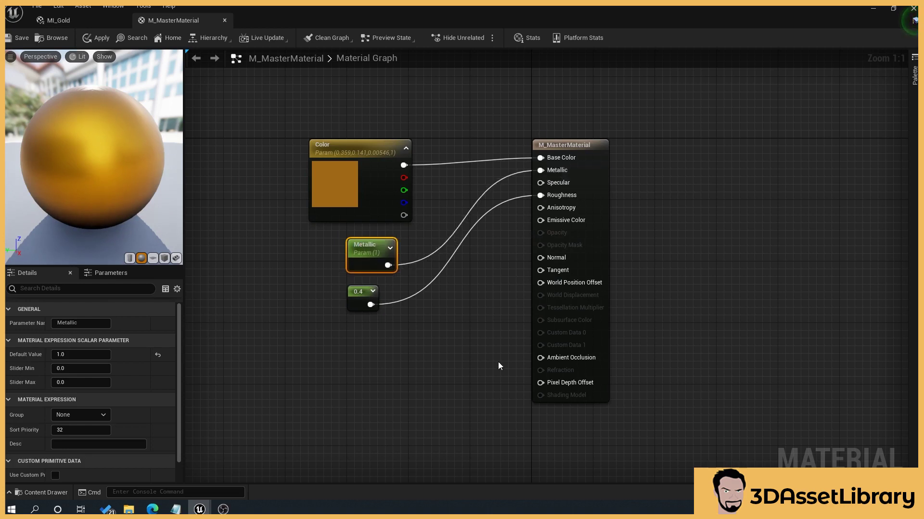
# - Convert the 0.4 constant into a Roughness parameter, save, and return to MI_Gold
pyautogui.click(361, 299)
pyautogui.rightClick(362, 299)
pyautogui.click(378, 312)
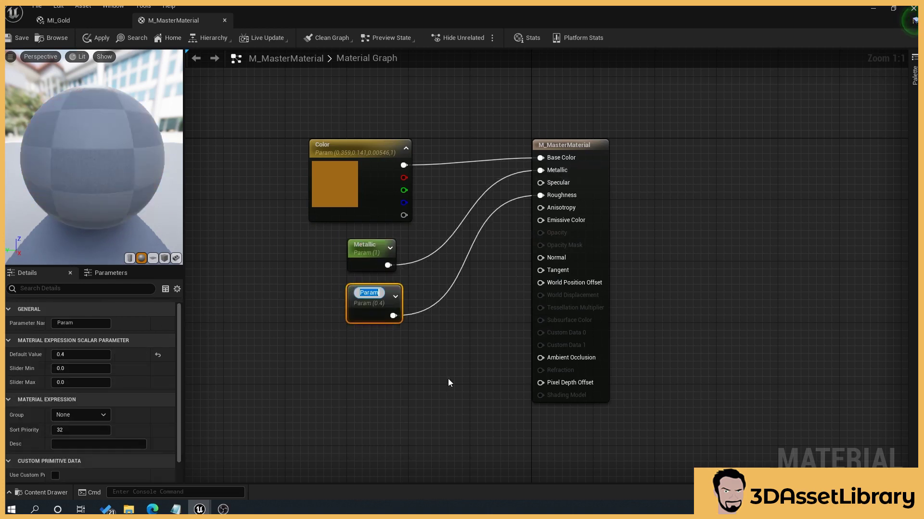
pyautogui.write('Roughness')
pyautogui.press('Return')
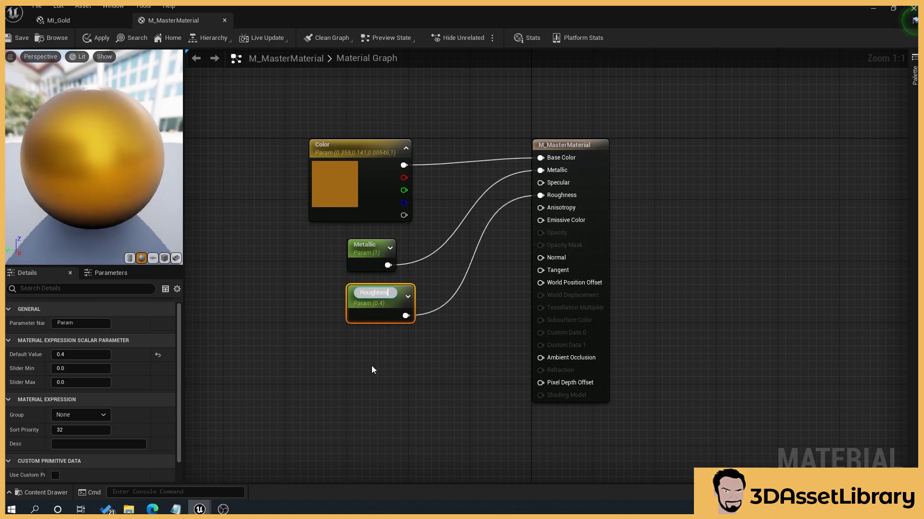
pyautogui.click(21, 40)
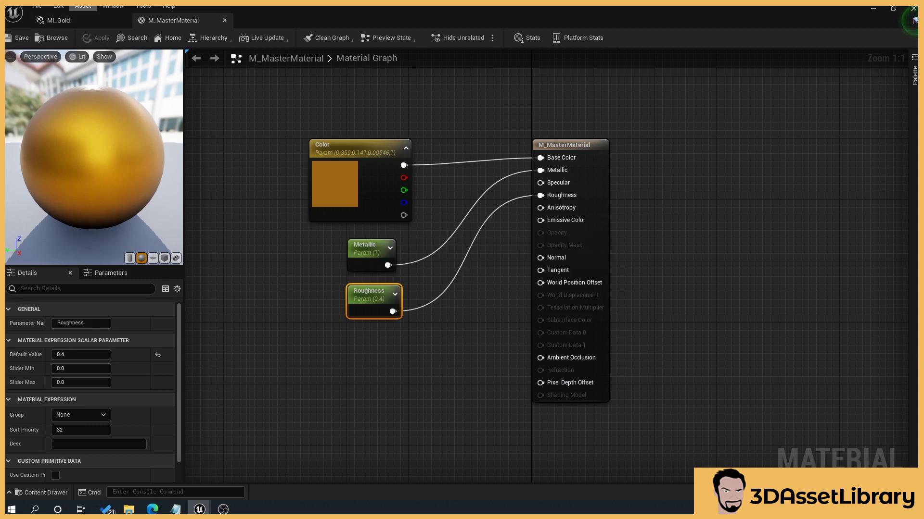
pyautogui.click(58, 20)
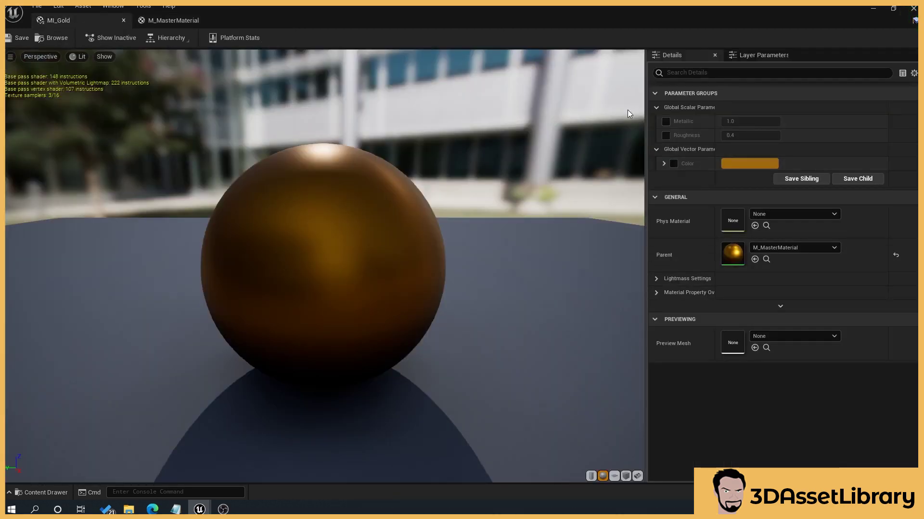
# - Enable MI_Gold's Color override, preview a red hue, then cancel to keep dark gold
pyautogui.moveTo(714, 129); pyautogui.dragTo(756, 130)
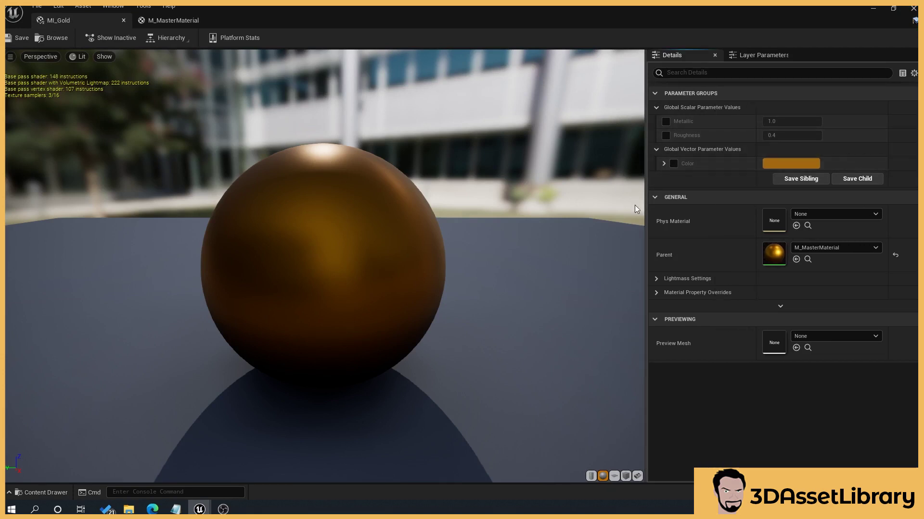
pyautogui.click(674, 164)
pyautogui.click(804, 167)
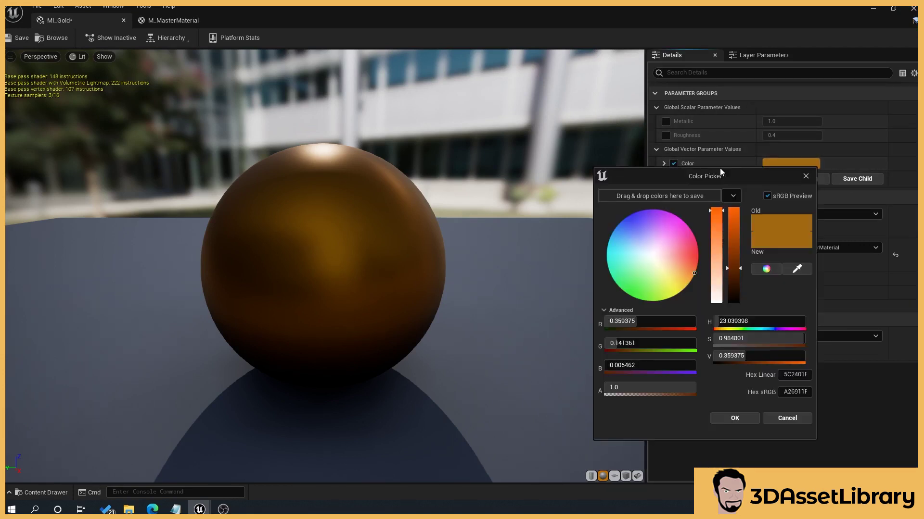
pyautogui.click(808, 178)
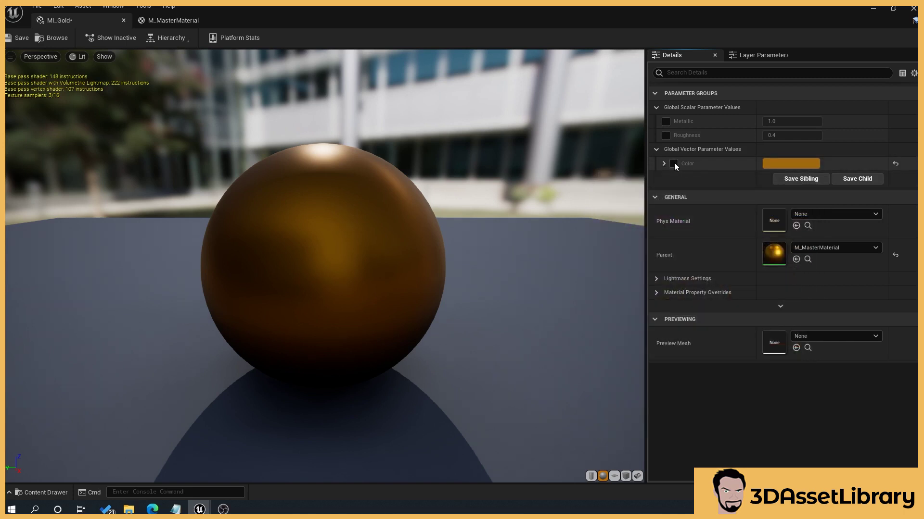
pyautogui.click(788, 166)
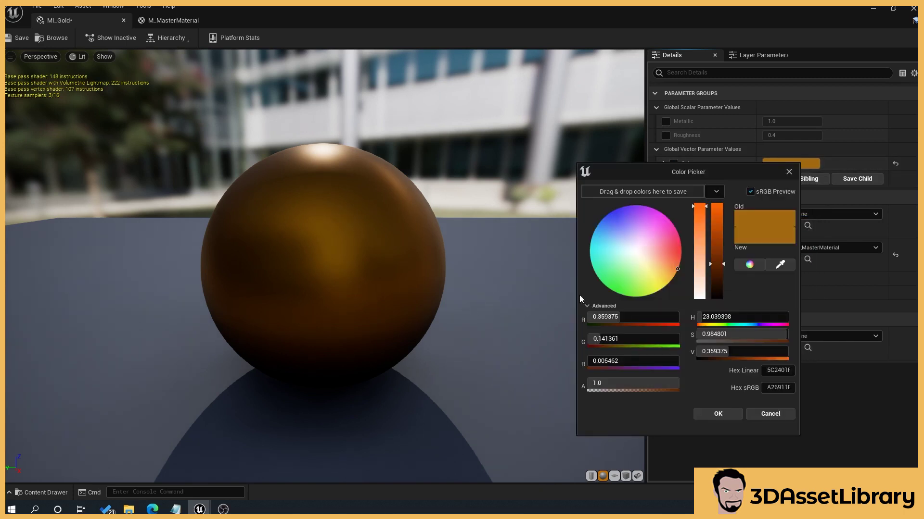
pyautogui.moveTo(640, 262); pyautogui.dragTo(680, 235)
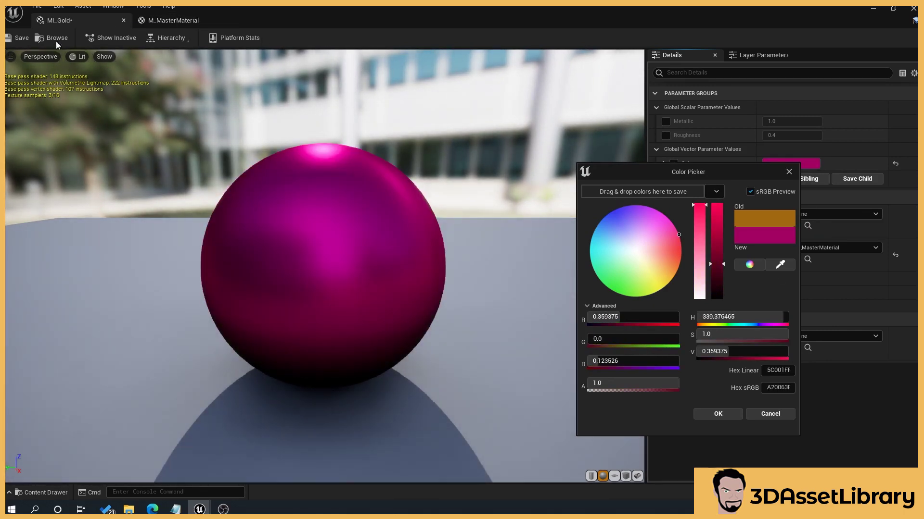
pyautogui.click(772, 413)
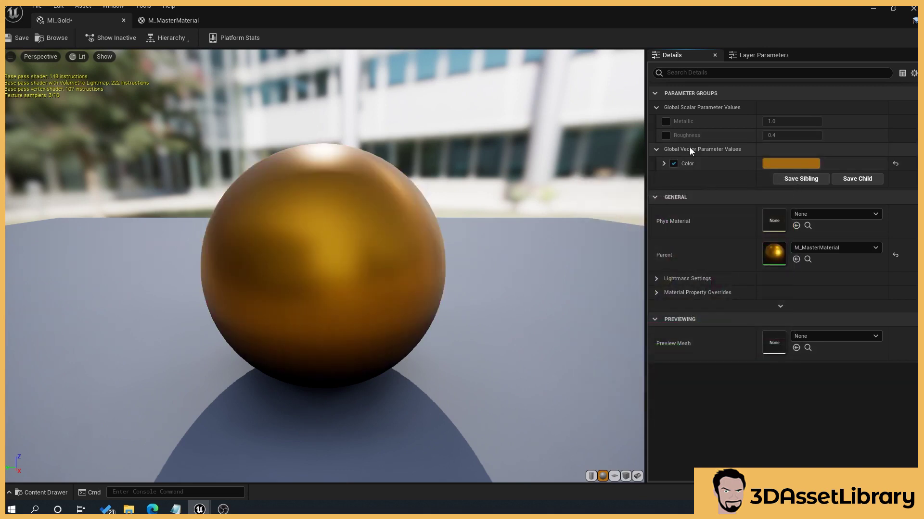
# - In M_MasterMaterial, assign the Color parameter to a new Customize group
pyautogui.click(166, 21)
pyautogui.click(407, 202)
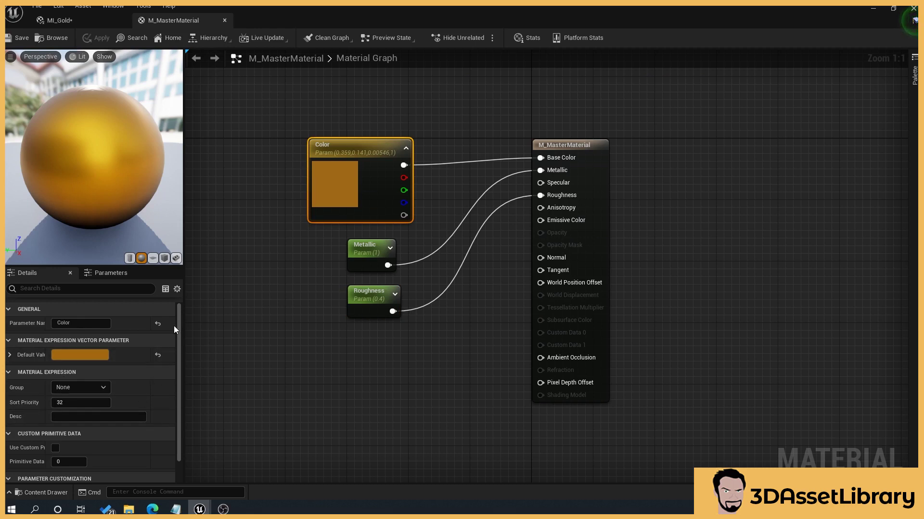
pyautogui.click(71, 388)
pyautogui.press('Return')
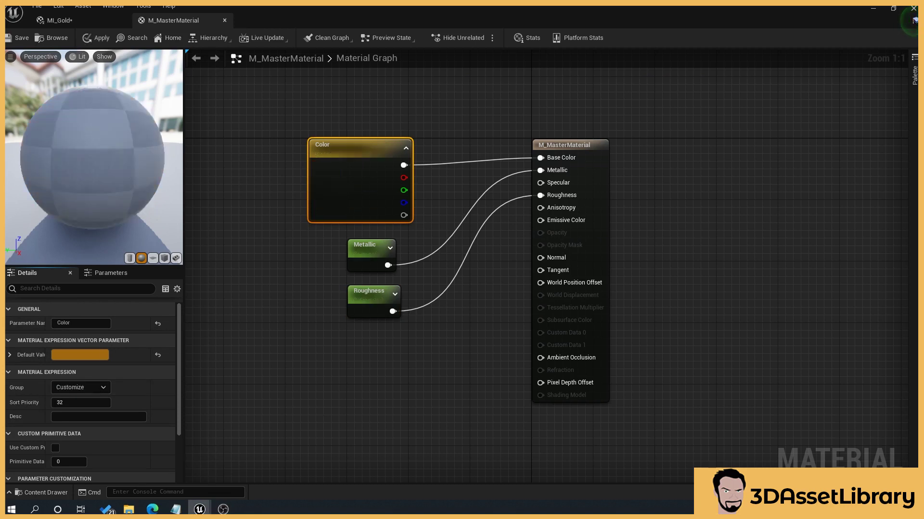
# - Put Metallic and Roughness in the Customize group too, then close the MI_Gold editor
pyautogui.click(371, 267)
pyautogui.click(104, 415)
pyautogui.click(74, 427)
pyautogui.click(376, 310)
pyautogui.click(97, 417)
pyautogui.click(77, 428)
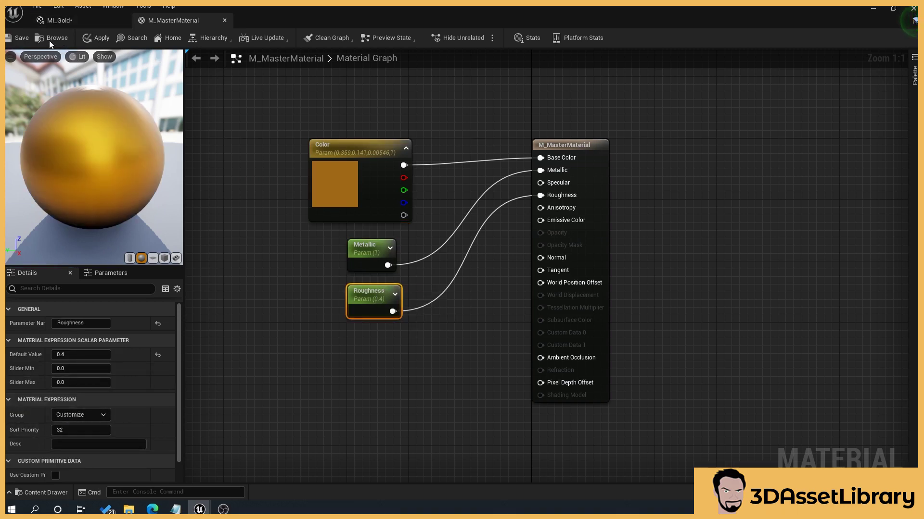
pyautogui.click(91, 23)
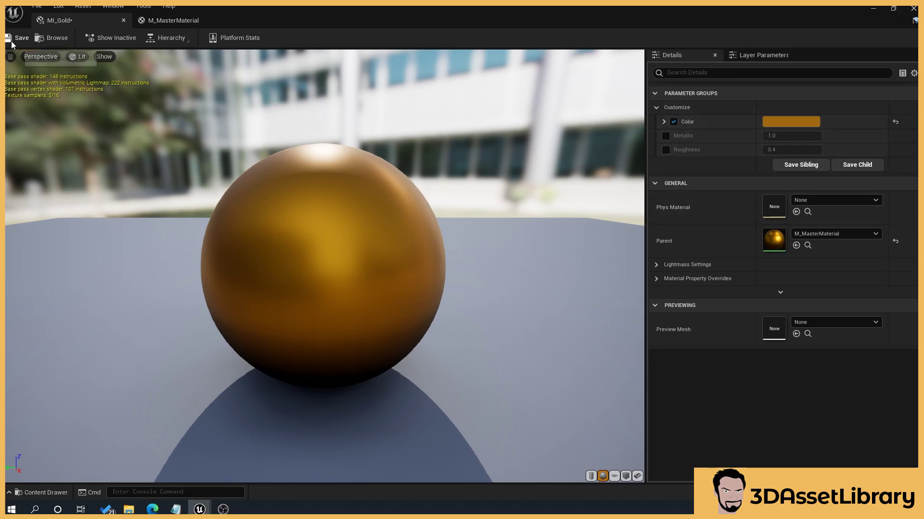
pyautogui.click(914, 11)
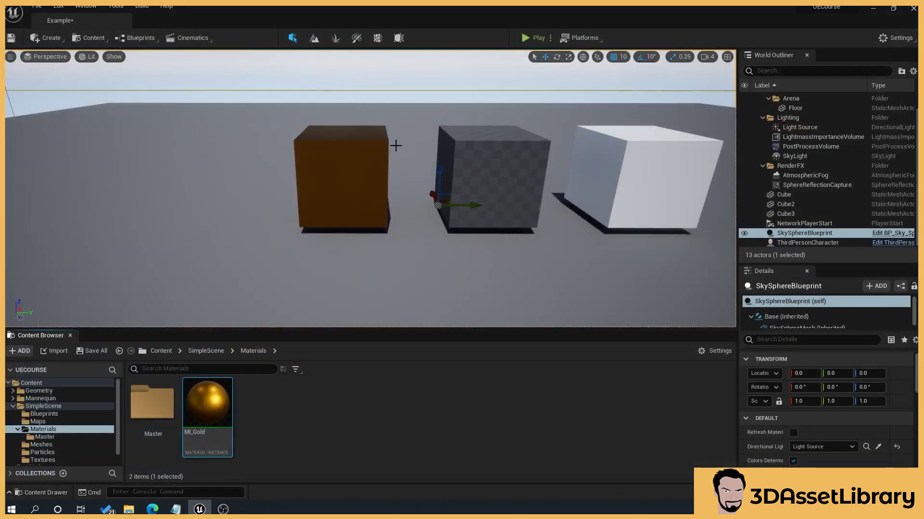
# - Duplicate MI_Gold twice, creating MI_Gold1 and MI_Gold2
pyautogui.moveTo(337, 125); pyautogui.dragTo(366, 224)
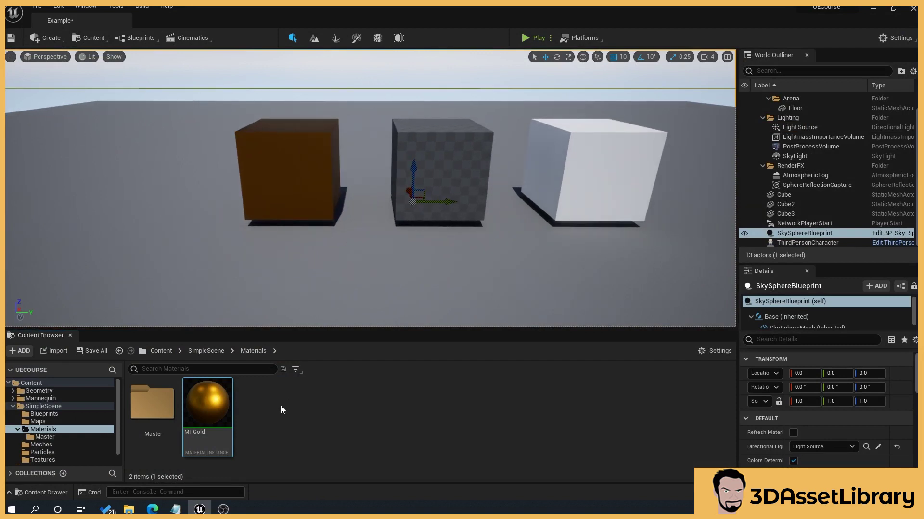
pyautogui.rightClick(201, 426)
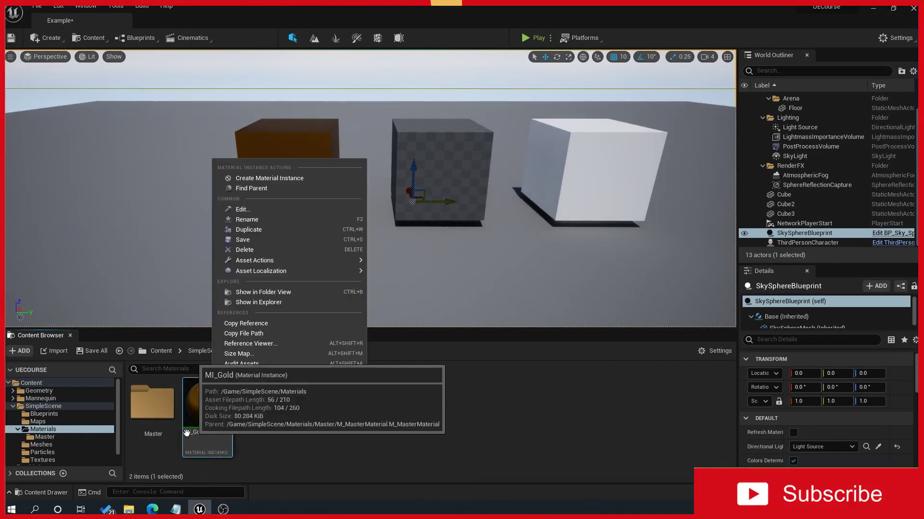
pyautogui.click(263, 229)
pyautogui.press('Return')
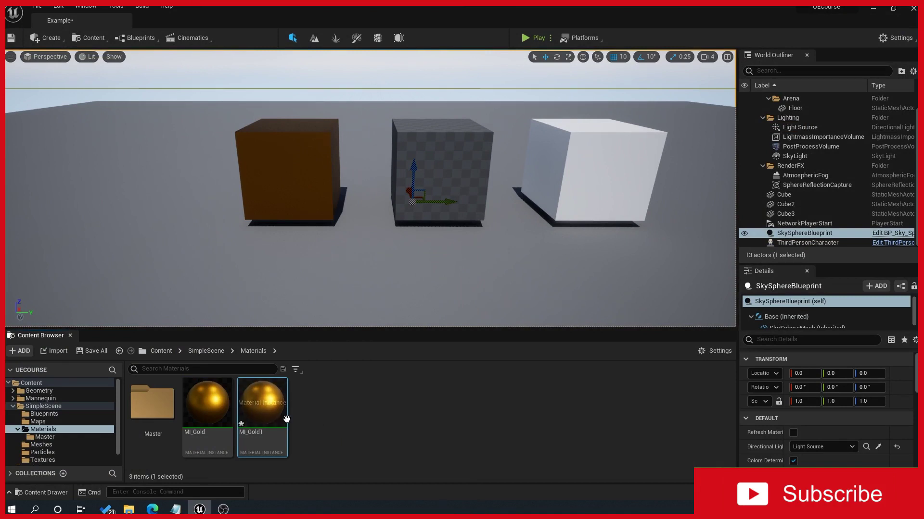
pyautogui.rightClick(276, 408)
pyautogui.click(322, 230)
pyautogui.press('Return')
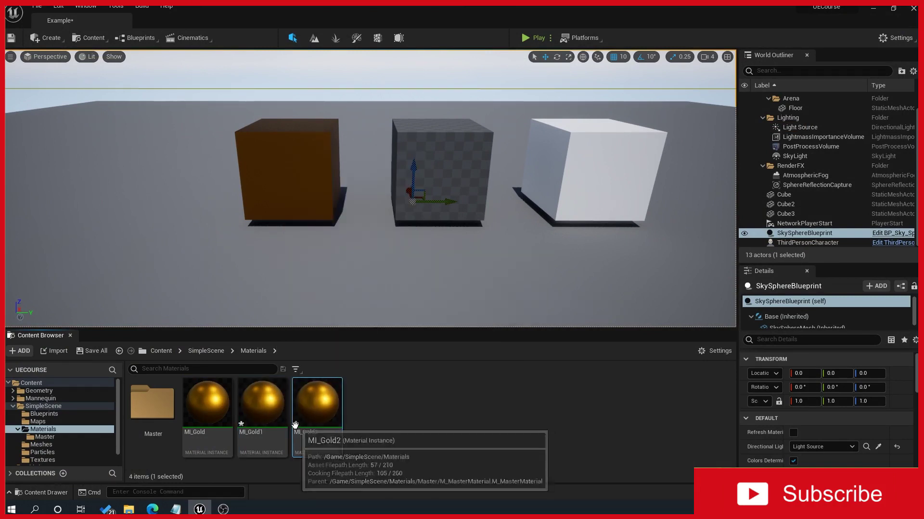
# - Rename MI_Gold1 to MI_Gold_V1
pyautogui.click(285, 443)
pyautogui.press('F2')
pyautogui.press('Right')
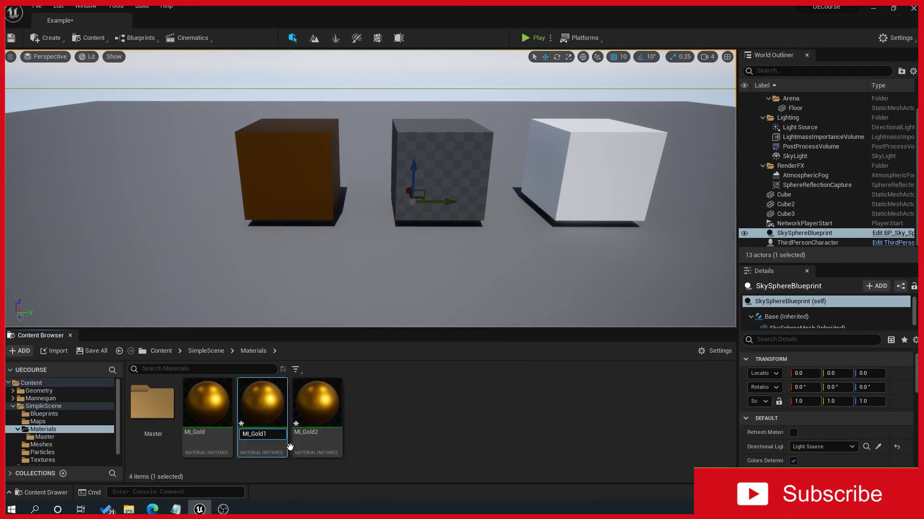
pyautogui.click(395, 417)
pyautogui.click(278, 411)
pyautogui.press('F2')
pyautogui.write('MI_Gold_')
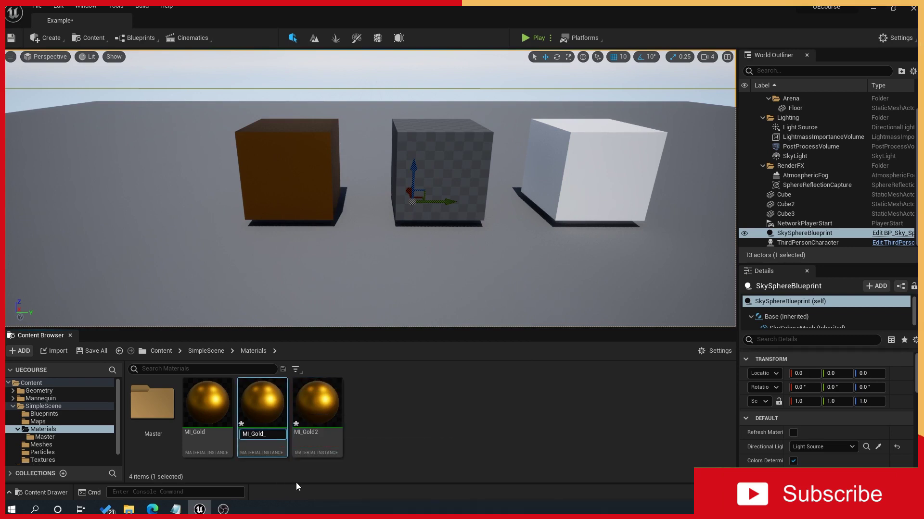
pyautogui.write('V1')
pyautogui.press('Return')
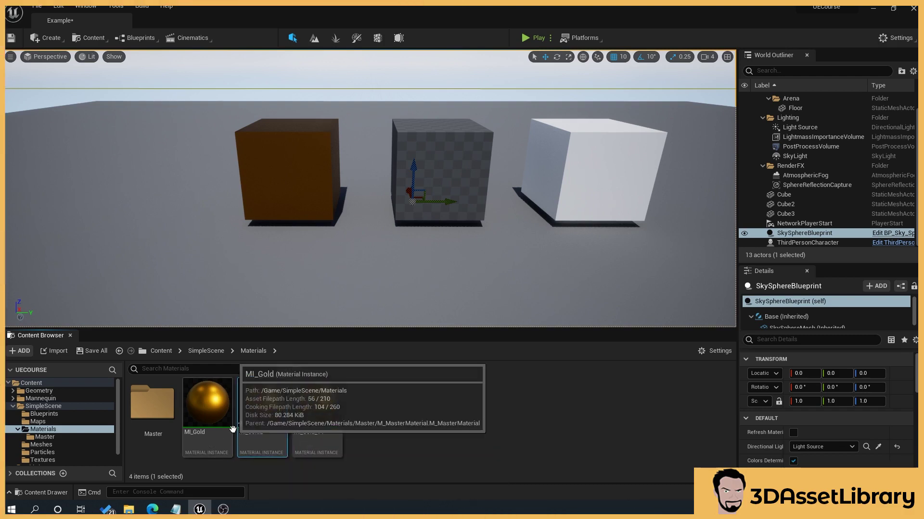
# - Rename the other gold copies so the instances read MI_Gold_V1, MI_Gold_V2 and MI_Gold_V3
pyautogui.click(320, 435)
pyautogui.press('Right')
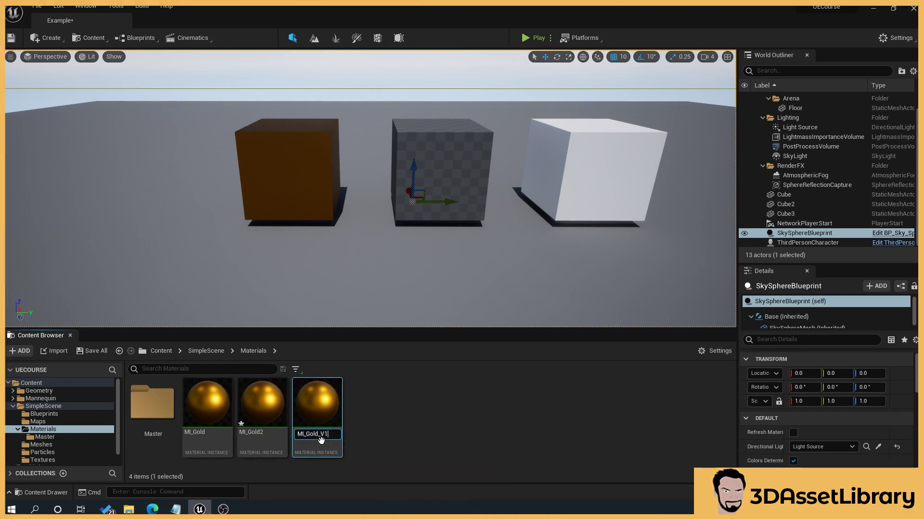
pyautogui.click(210, 410)
pyautogui.press('F2')
pyautogui.press('Right')
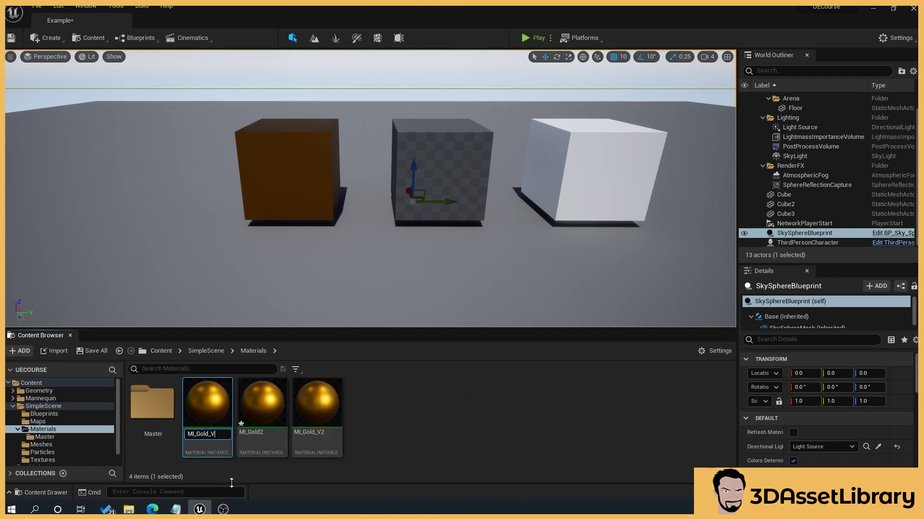
pyautogui.write('_V1')
pyautogui.press('Return')
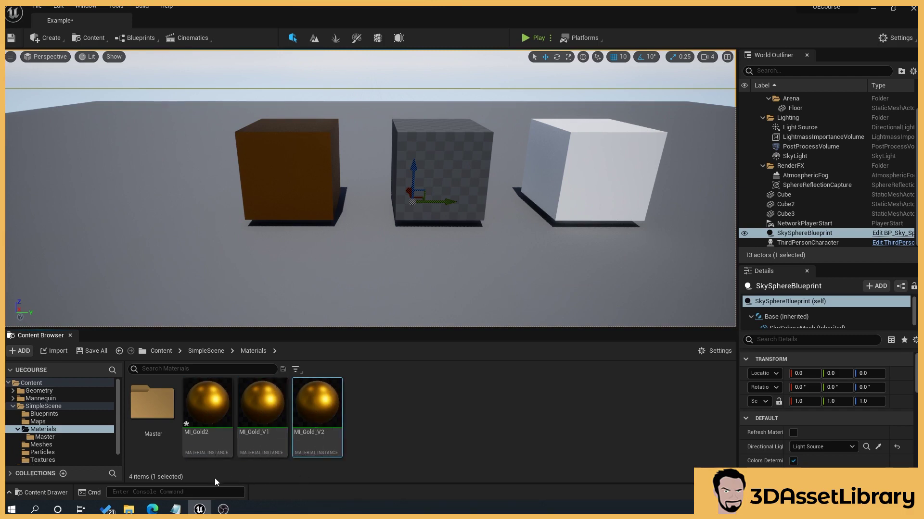
pyautogui.rightClick(210, 421)
pyautogui.click(194, 441)
pyautogui.press('F2')
pyautogui.press('Right')
pyautogui.press('BackSpace')
pyautogui.press('Return')
# - Apply MI_Gold_V1, V2 and V3 to the orange, middle and white cubes, then open MI_Gold_V2
pyautogui.click(444, 428)
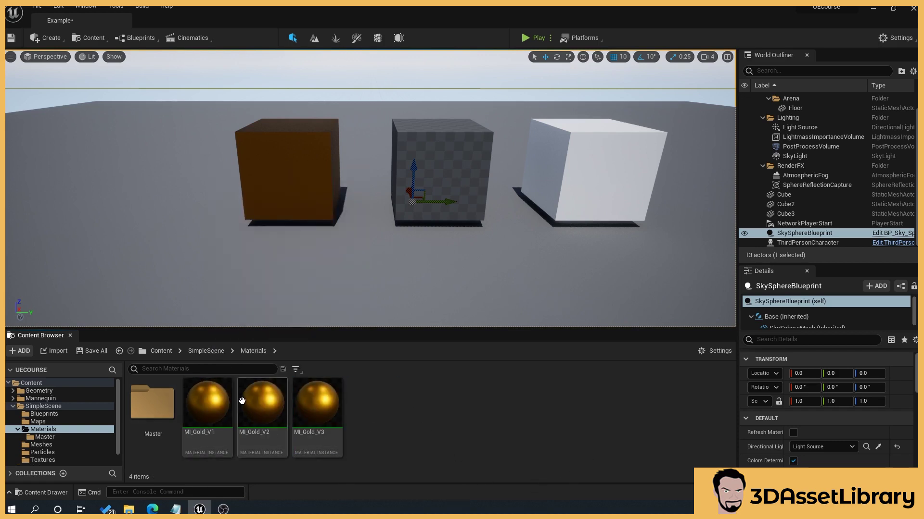
pyautogui.moveTo(207, 404); pyautogui.dragTo(310, 173)
pyautogui.moveTo(269, 418); pyautogui.dragTo(452, 166)
pyautogui.moveTo(318, 406); pyautogui.dragTo(631, 184)
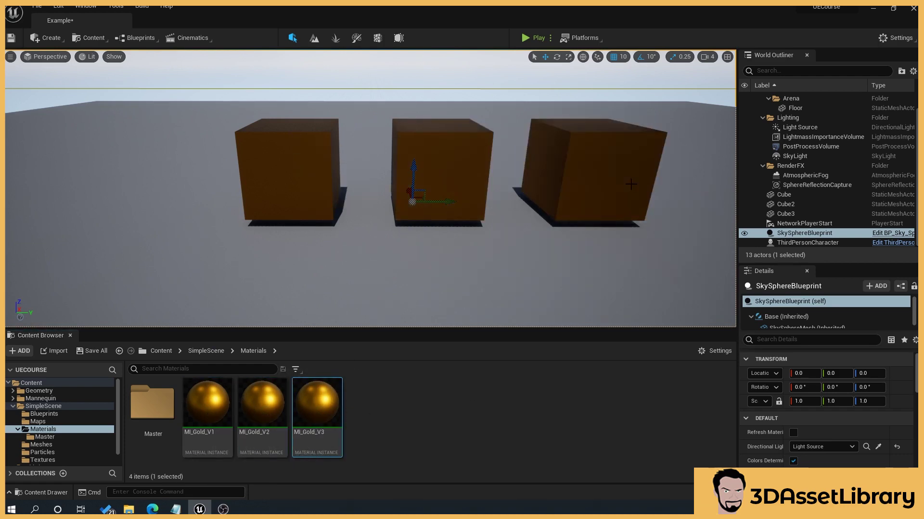
pyautogui.moveTo(444, 251); pyautogui.dragTo(443, 249, button='right')
pyautogui.press('s')
pyautogui.press('d')
pyautogui.moveTo(444, 251); pyautogui.dragTo(458, 255, button='middle')
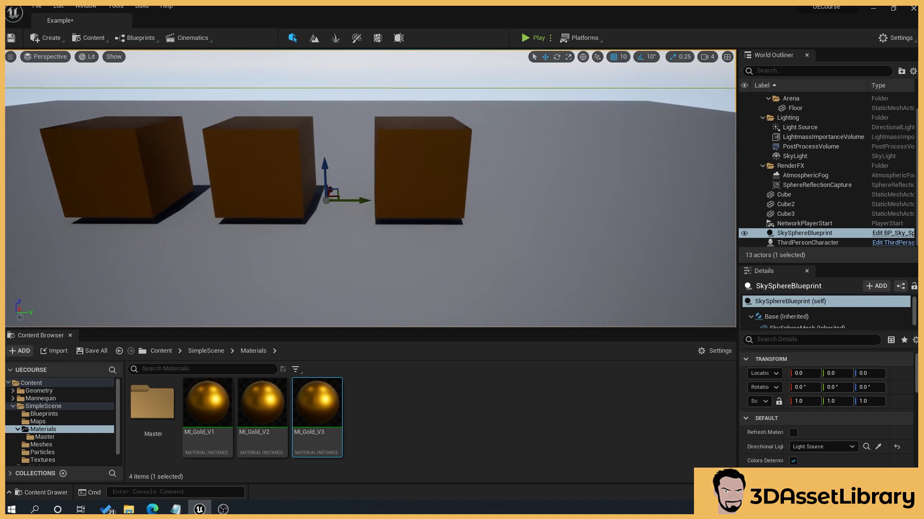
pyautogui.doubleClick(276, 414)
pyautogui.moveTo(301, 30); pyautogui.dragTo(613, 71)
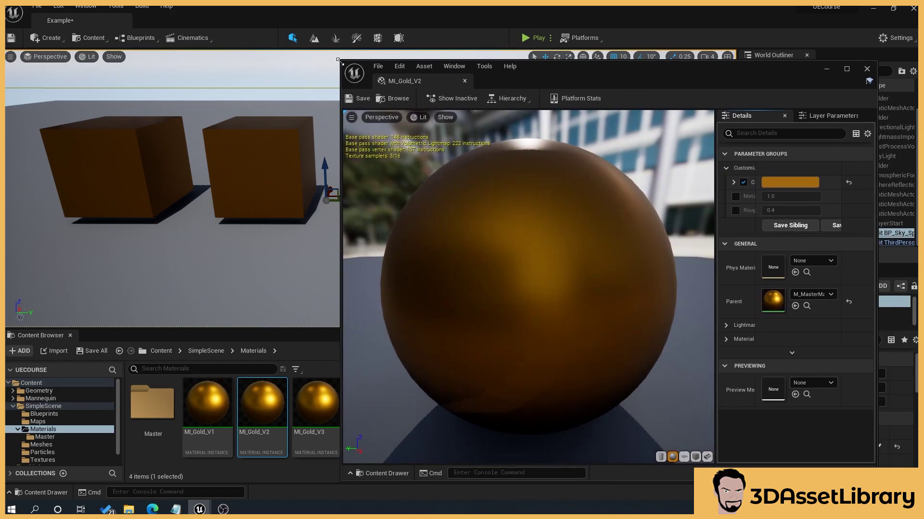
# - Duplicate the left cube to make a fourth cube further left
pyautogui.moveTo(339, 62); pyautogui.dragTo(574, 150)
pyautogui.moveTo(231, 202); pyautogui.dragTo(231, 202, button='right')
pyautogui.press('a')
pyautogui.click(346, 212)
pyautogui.press('ctrl')
pyautogui.keyDown('alt'); pyautogui.moveTo(409, 217); pyautogui.dragTo(285, 215); pyautogui.keyUp('alt')
# - Apply M_MasterMaterial from the Master folder to the new cube
pyautogui.doubleClick(153, 407)
pyautogui.moveTo(168, 415); pyautogui.dragTo(281, 203)
pyautogui.scroll(-3, 331, 115)
pyautogui.moveTo(331, 116); pyautogui.dragTo(332, 143, button='middle')
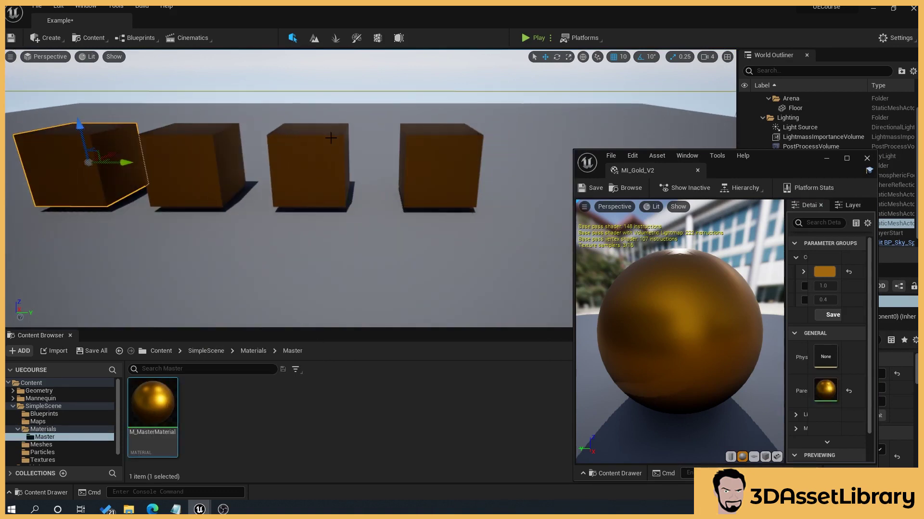
pyautogui.moveTo(333, 143); pyautogui.dragTo(332, 142, button='right')
pyautogui.click(69, 160)
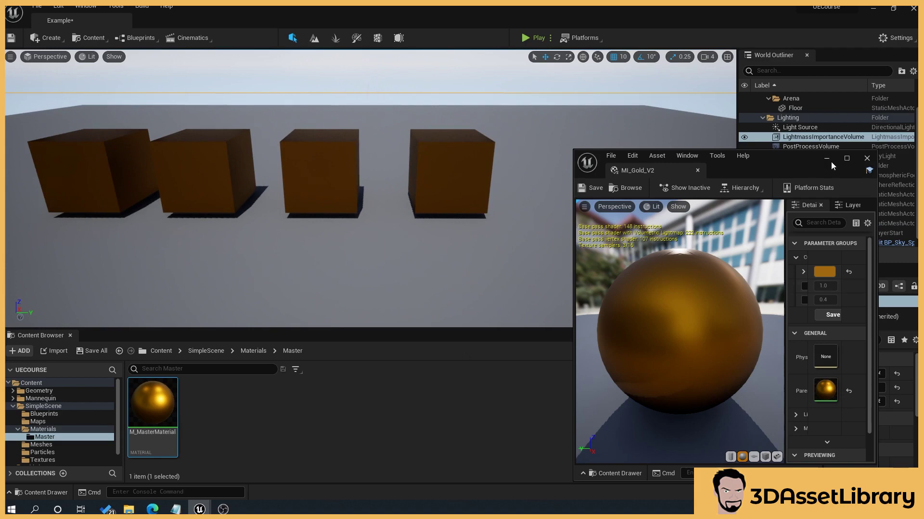
# - Close MI_Gold_V2 and open MI_Gold_V1 in an enlarged instance editor
pyautogui.click(871, 159)
pyautogui.click(264, 347)
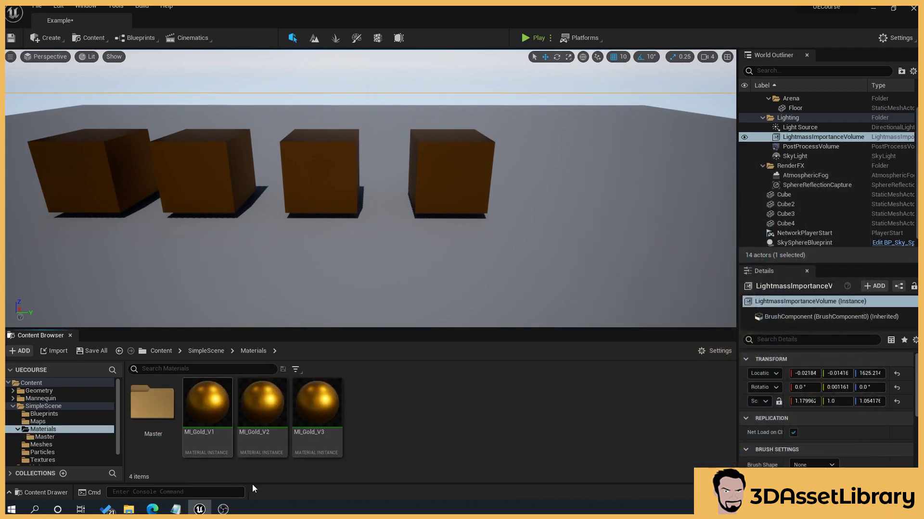
pyautogui.doubleClick(197, 440)
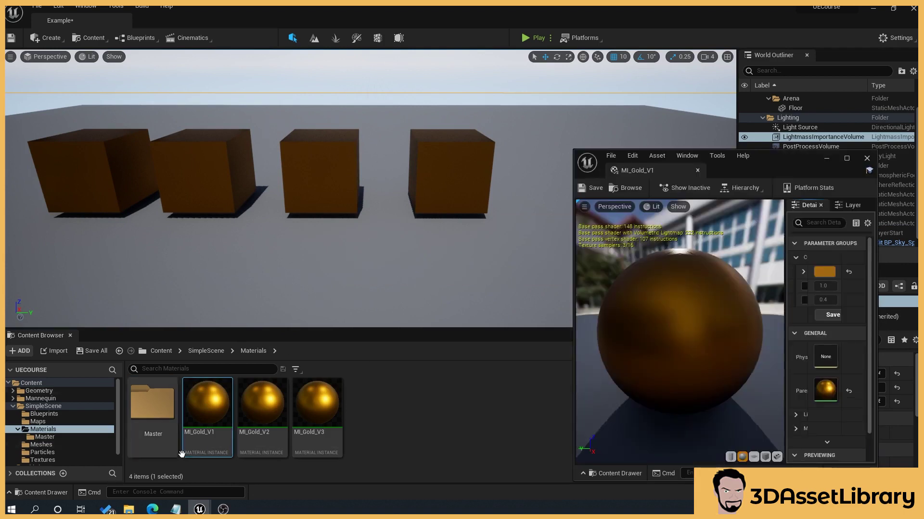
pyautogui.click(822, 271)
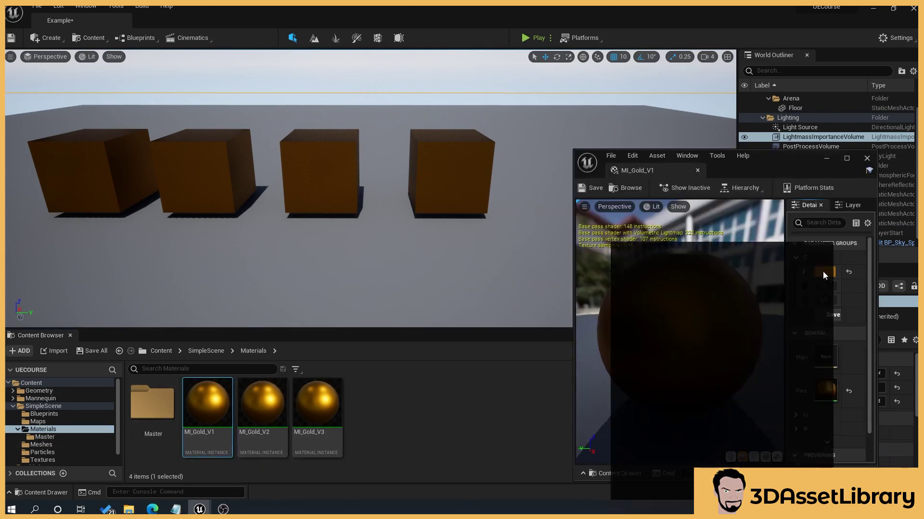
pyautogui.click(823, 251)
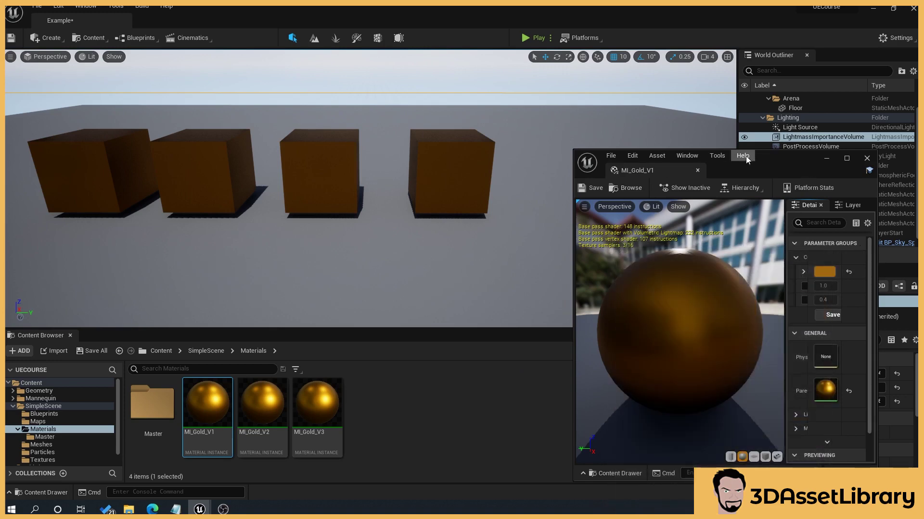
pyautogui.moveTo(575, 150); pyautogui.dragTo(363, 36)
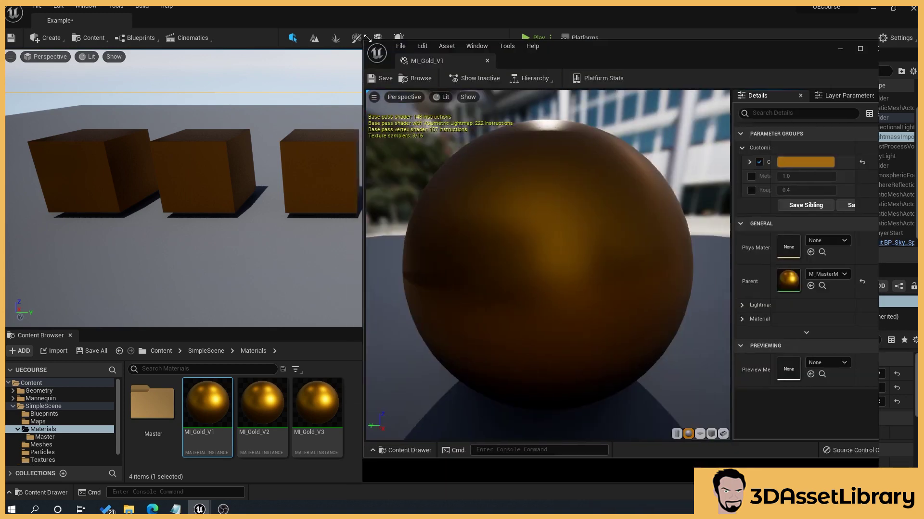
# - Override MI_Gold_V1's Color parameter with red
pyautogui.moveTo(567, 53); pyautogui.dragTo(590, 57)
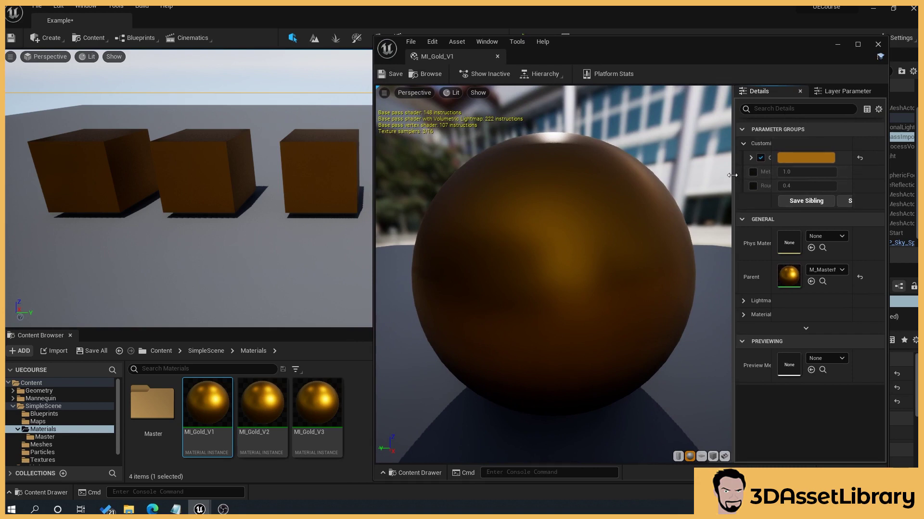
pyautogui.moveTo(667, 181); pyautogui.dragTo(613, 179)
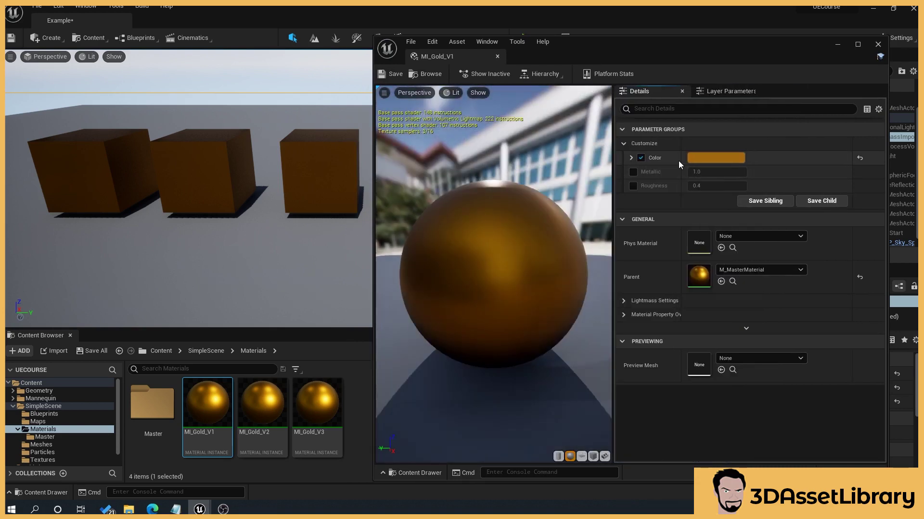
pyautogui.moveTo(682, 160); pyautogui.dragTo(710, 160)
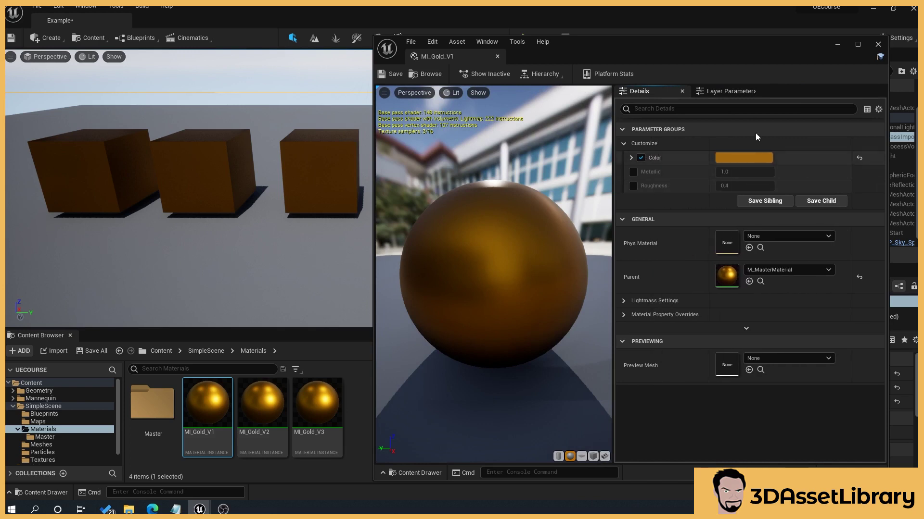
pyautogui.click(640, 158)
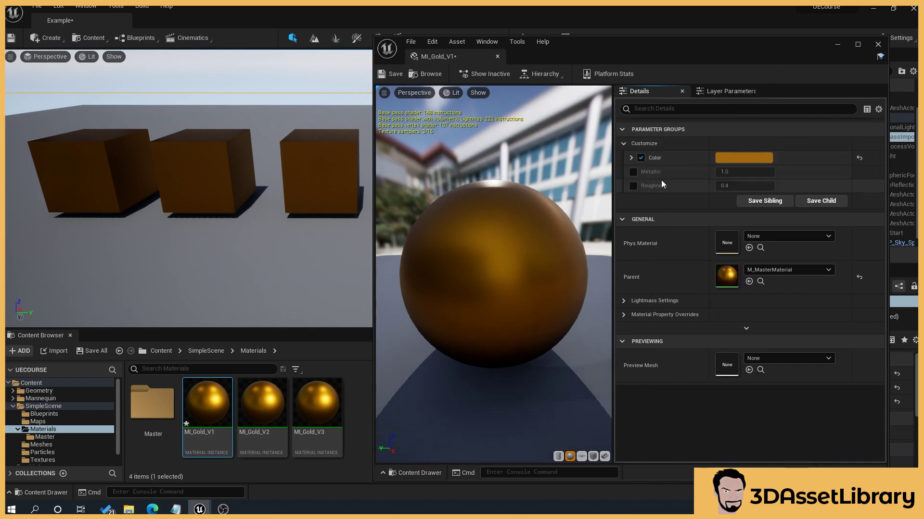
pyautogui.click(724, 158)
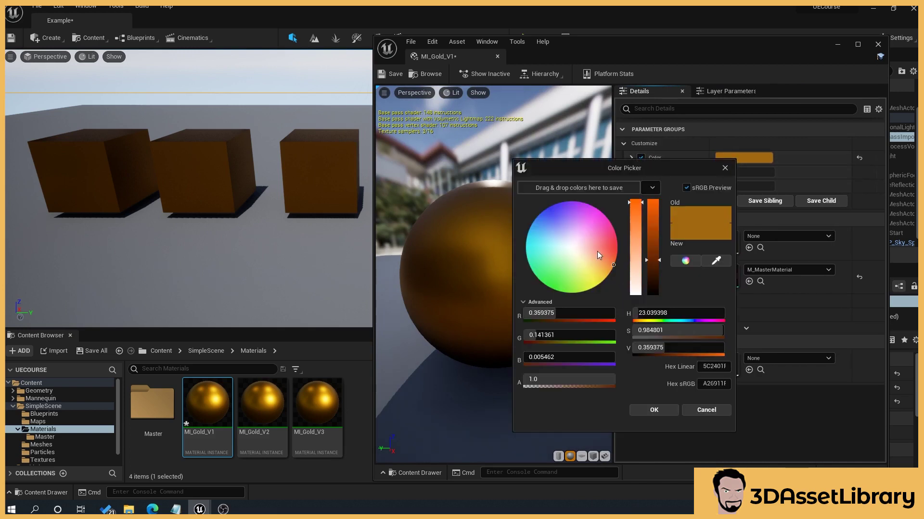
pyautogui.moveTo(595, 253); pyautogui.dragTo(650, 247)
pyautogui.click(654, 410)
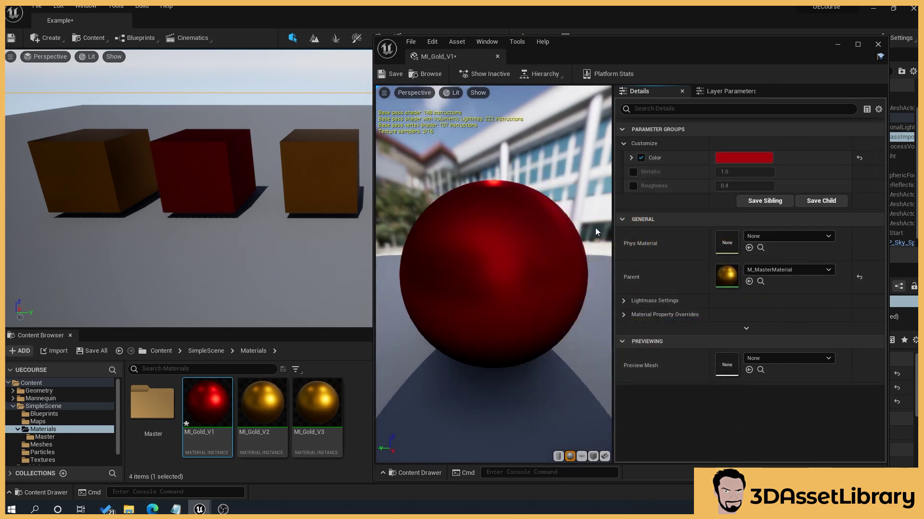
# - Save MI_Gold_V1, close it and open MI_Gold_V2
pyautogui.click(397, 75)
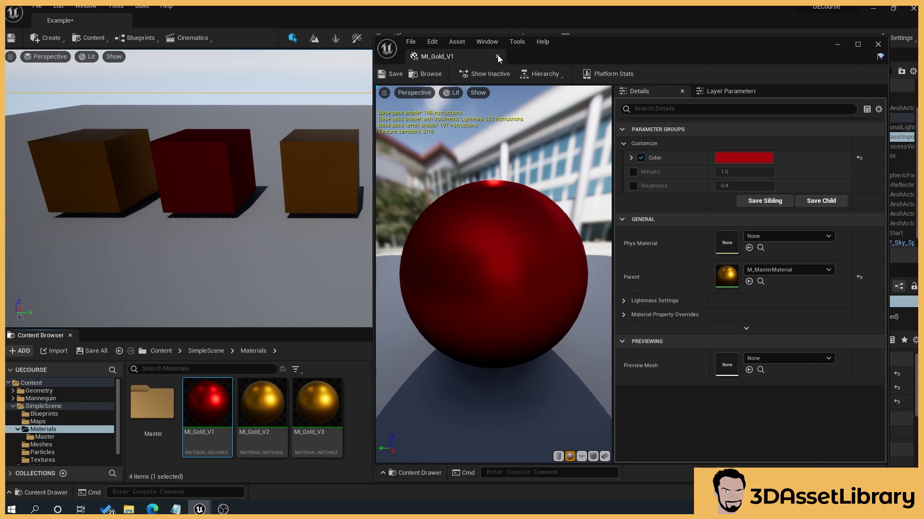
pyautogui.click(497, 57)
pyautogui.doubleClick(262, 404)
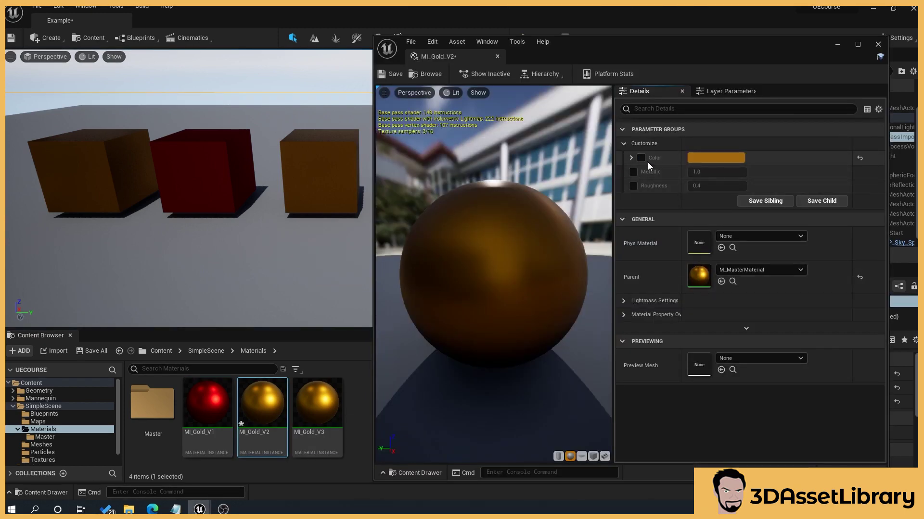
# - Change MI_Gold_V2's colour to teal
pyautogui.click(701, 164)
pyautogui.moveTo(736, 221); pyautogui.dragTo(666, 224)
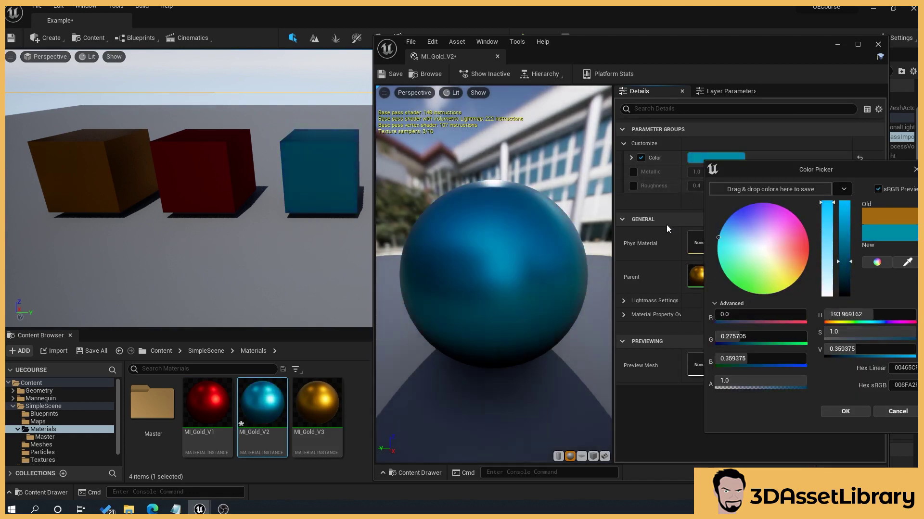
pyautogui.click(845, 412)
# - Override MI_Gold_V2's Metallic and Roughness, both set to 0.0
pyautogui.click(633, 171)
pyautogui.click(633, 186)
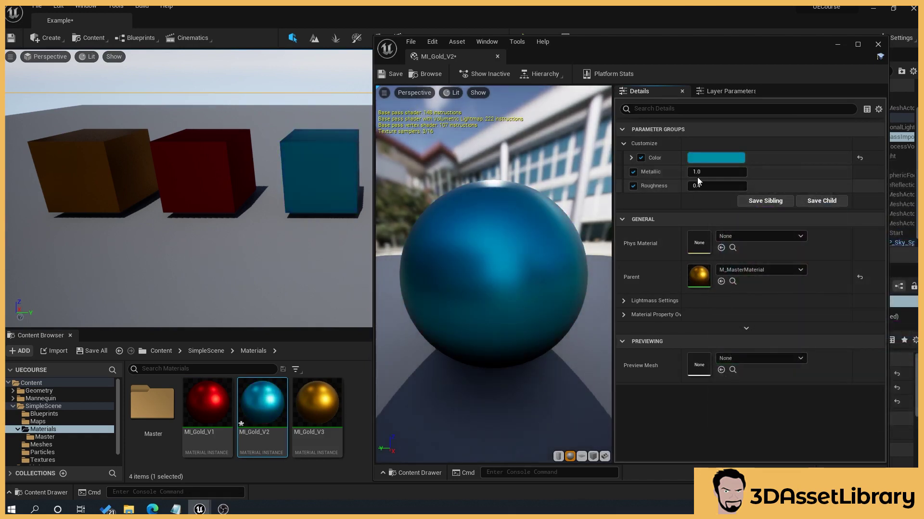
pyautogui.write('0')
pyautogui.press('Return')
pyautogui.press('Tab')
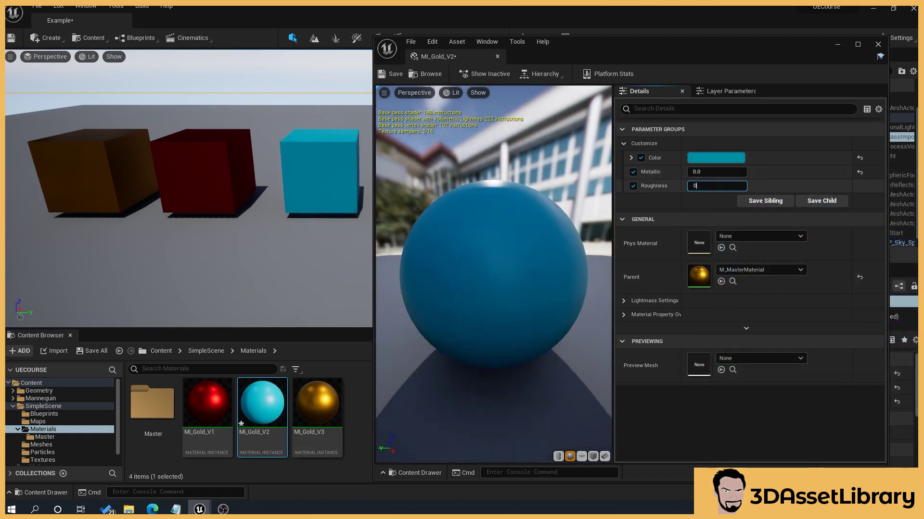
pyautogui.write('0')
pyautogui.press('Return')
pyautogui.moveTo(287, 186); pyautogui.dragTo(315, 175)
# - Close MI_Gold_V2, open MI_Gold_V3 and change its colour to green
pyautogui.click(498, 56)
pyautogui.doubleClick(315, 404)
pyautogui.click(716, 158)
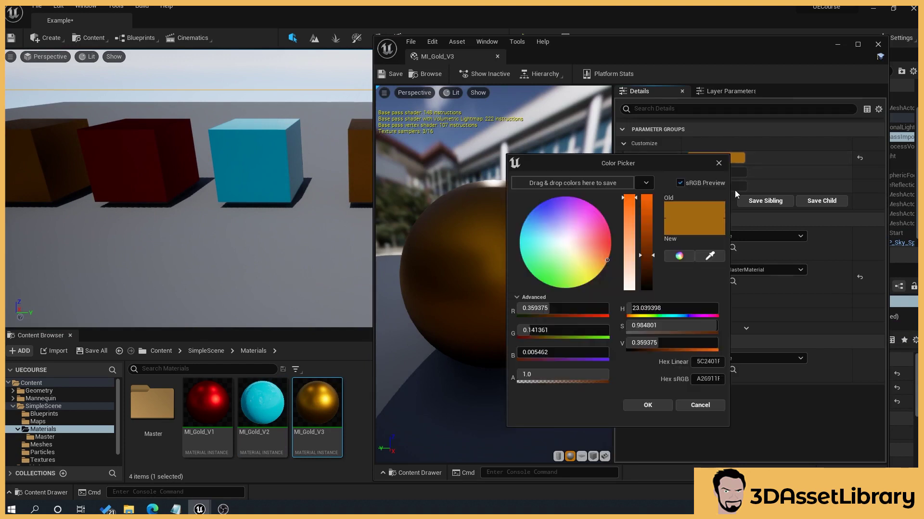
pyautogui.moveTo(553, 252); pyautogui.dragTo(481, 332)
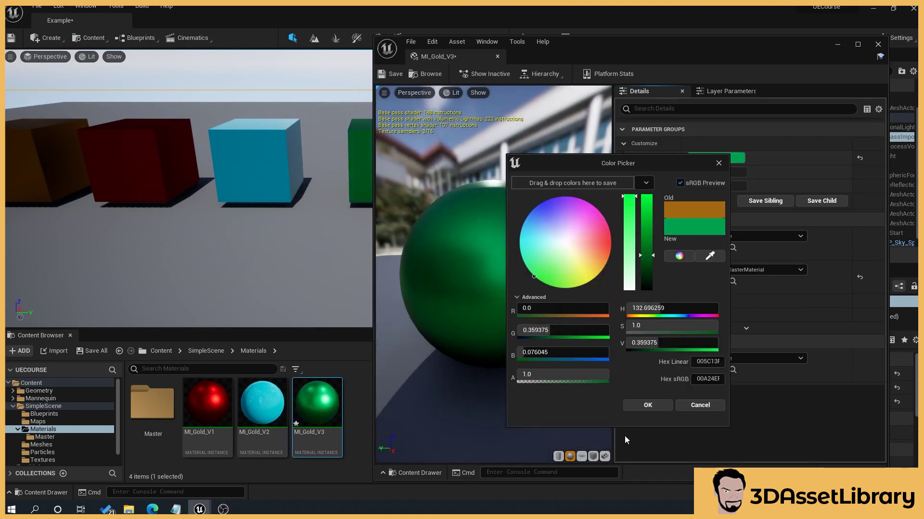
pyautogui.click(648, 405)
# - Override MI_Gold_V3's Roughness to 0.0 and close its editor
pyautogui.click(633, 186)
pyautogui.click(707, 187)
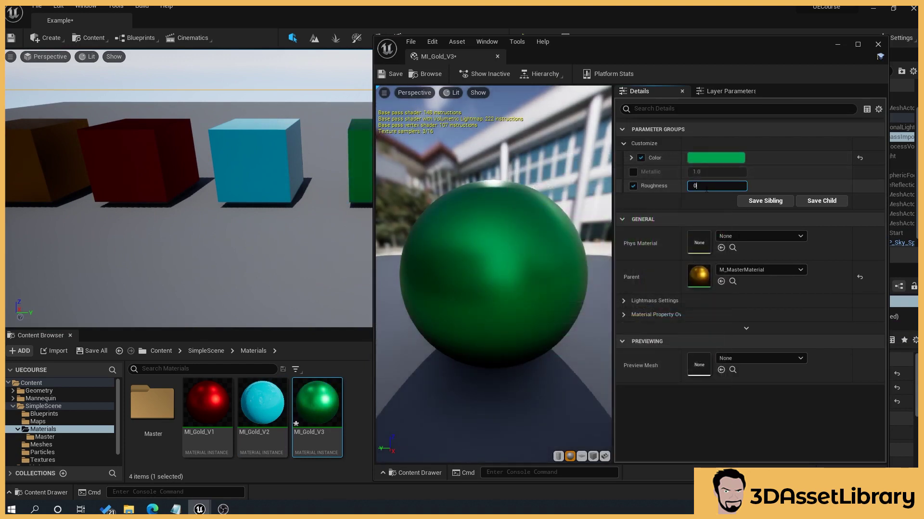
pyautogui.write('0')
pyautogui.press('Return')
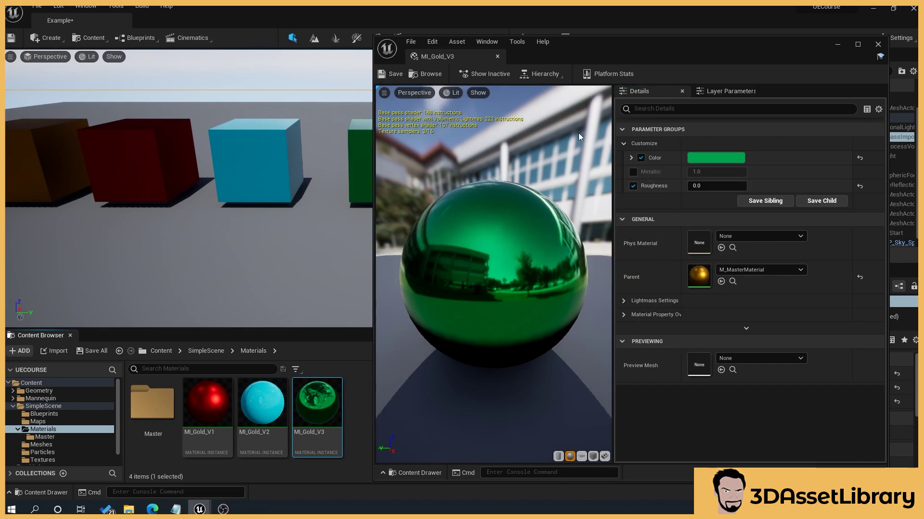
pyautogui.click(497, 57)
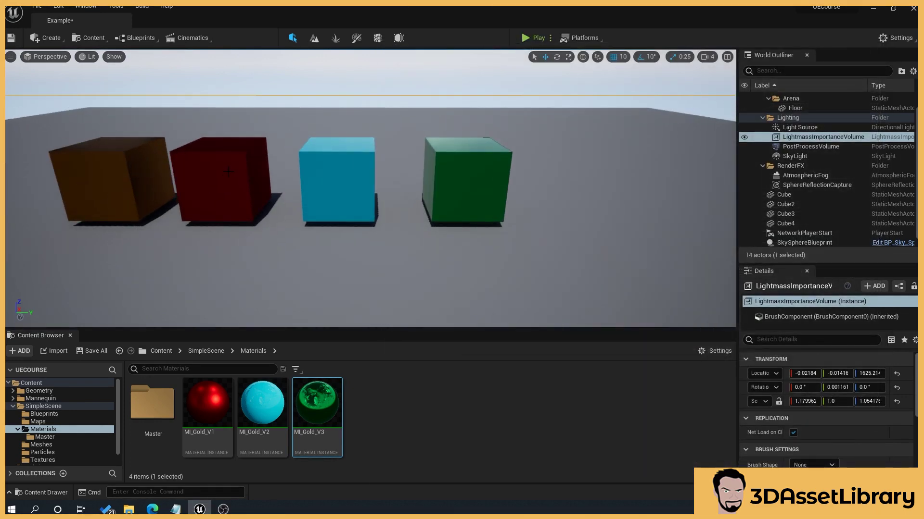
# - Duplicate the red cube twice, creating Cube5 and Cube6
pyautogui.moveTo(476, 197); pyautogui.dragTo(476, 195, button='right')
pyautogui.press('d')
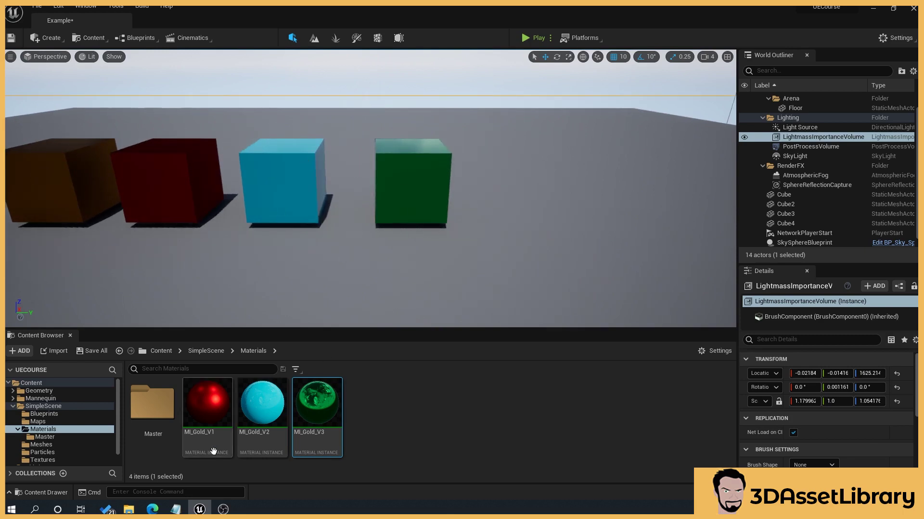
pyautogui.moveTo(202, 190); pyautogui.dragTo(202, 190, button='middle')
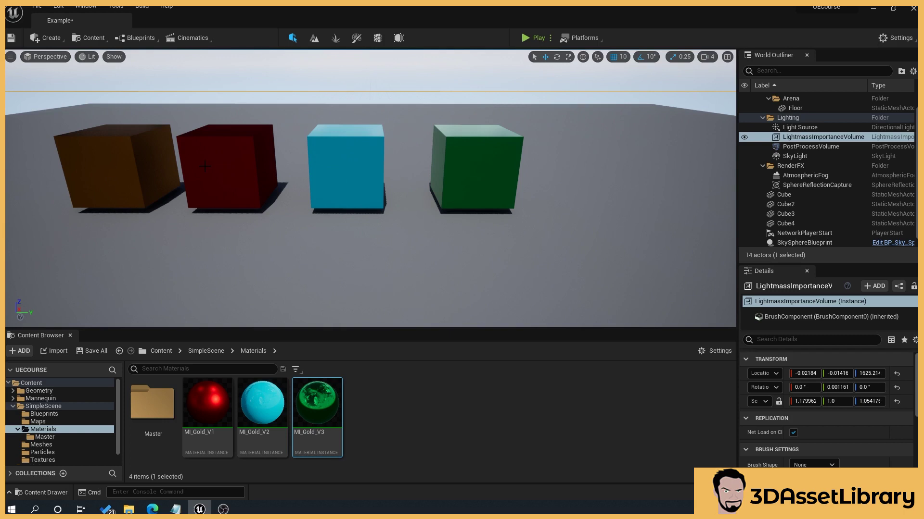
pyautogui.moveTo(290, 322); pyautogui.dragTo(284, 293, button='middle')
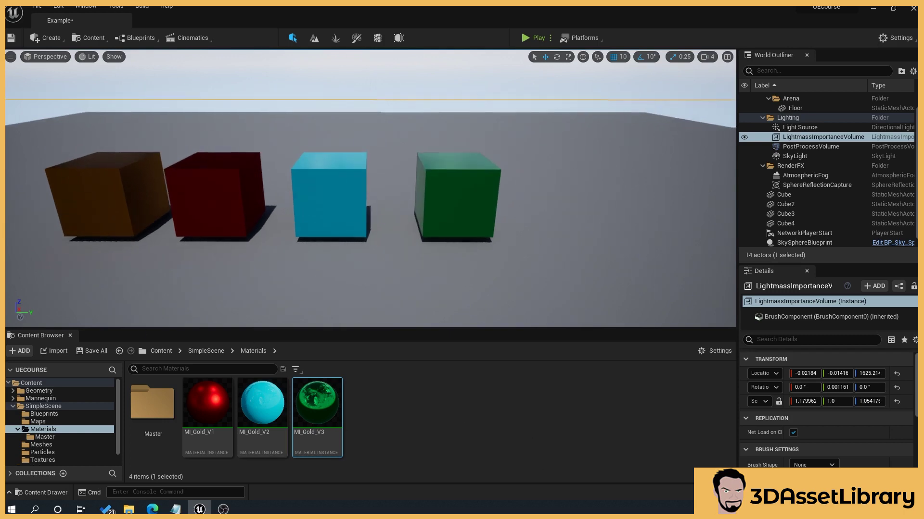
pyautogui.click(255, 230)
pyautogui.keyDown('alt'); pyautogui.moveTo(264, 241); pyautogui.dragTo(327, 104); pyautogui.keyUp('alt')
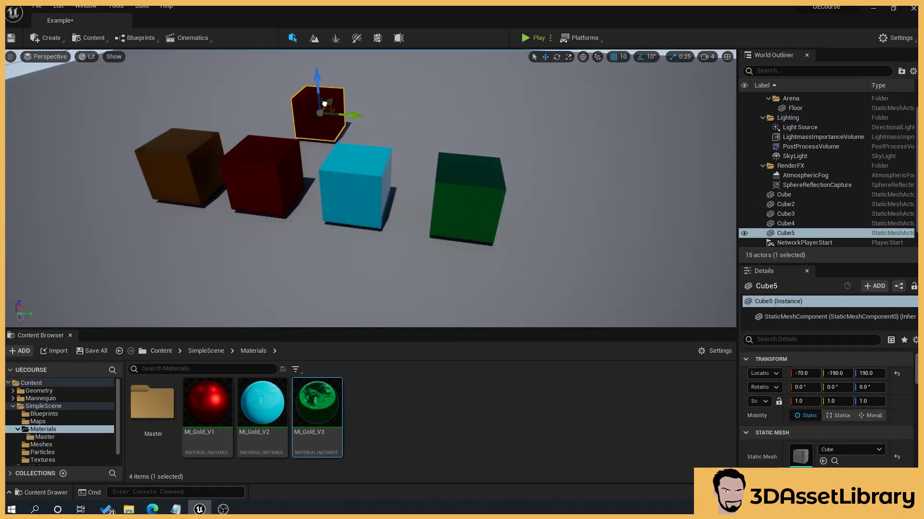
pyautogui.moveTo(326, 138); pyautogui.dragTo(353, 124, button='right')
pyautogui.keyDown('alt'); pyautogui.moveTo(284, 132); pyautogui.dragTo(319, 90); pyautogui.keyUp('alt')
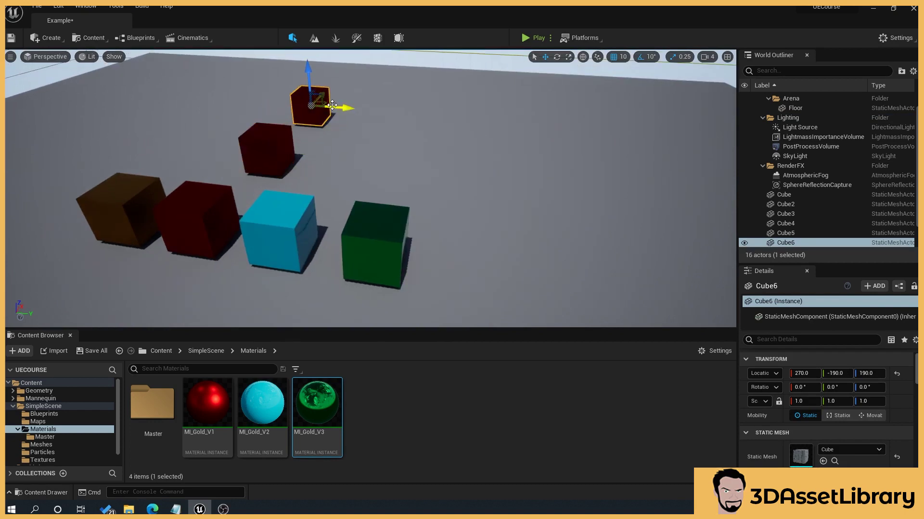
# - Push Cube6 along to X 270 and open MI_Gold_V1 for editing
pyautogui.moveTo(431, 192); pyautogui.dragTo(407, 220, button='middle')
pyautogui.moveTo(431, 192); pyautogui.dragTo(463, 155, button='right')
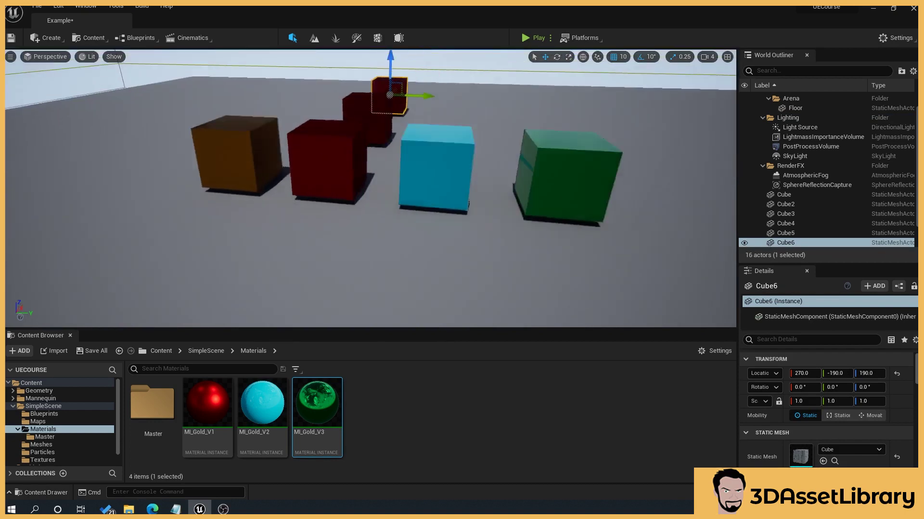
pyautogui.moveTo(192, 285); pyautogui.dragTo(169, 266, button='right')
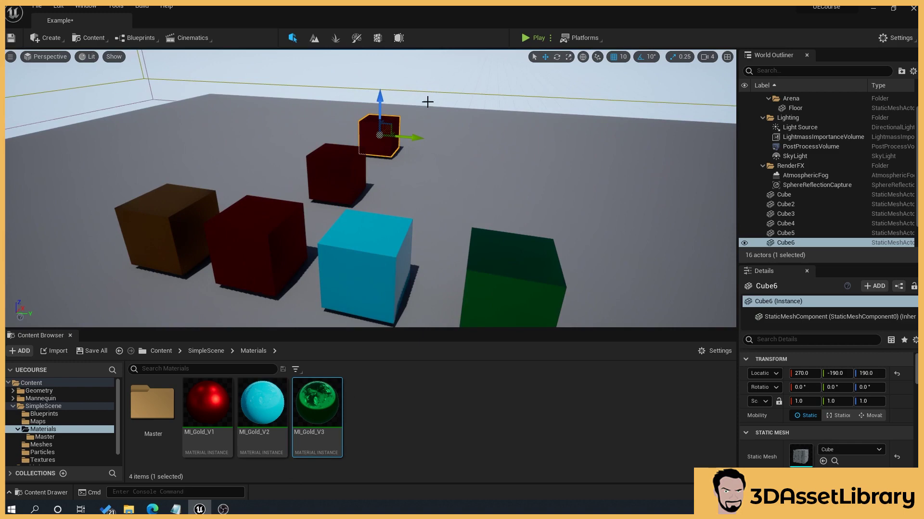
pyautogui.doubleClick(206, 405)
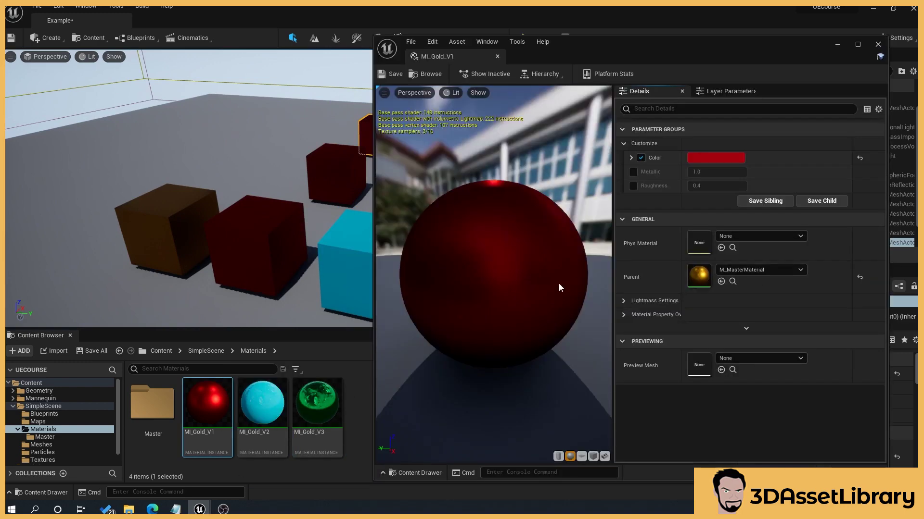
# - Raise MI_Gold_V1's red to full brightness with slightly less saturation, then close its editor
pyautogui.click(715, 158)
pyautogui.moveTo(645, 218); pyautogui.dragTo(649, 193)
pyautogui.moveTo(606, 245)
pyautogui.mouseDown()
pyautogui.moveTo(584, 243)
pyautogui.moveTo(596, 268)
pyautogui.moveTo(608, 244)
pyautogui.mouseUp()
pyautogui.click(645, 408)
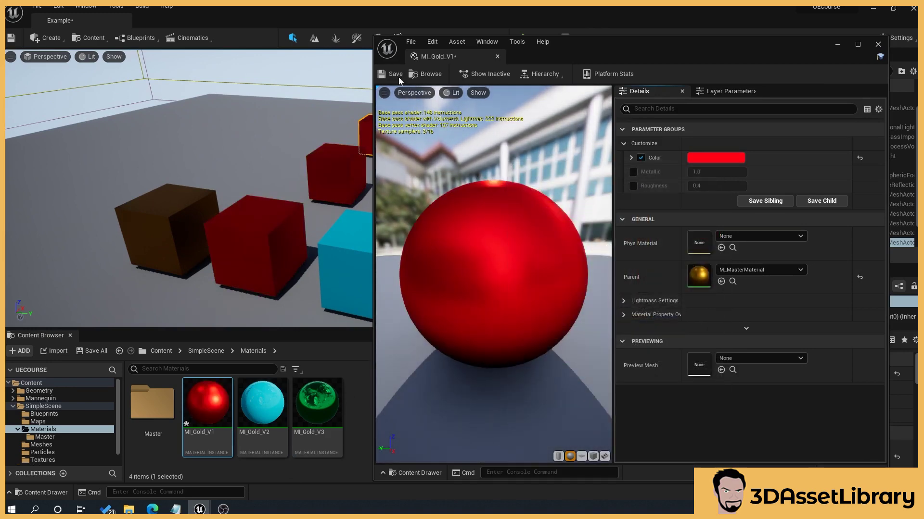
pyautogui.click(878, 45)
pyautogui.moveTo(399, 178); pyautogui.dragTo(396, 179, button='right')
pyautogui.moveTo(479, 220); pyautogui.dragTo(479, 219, button='right')
pyautogui.moveTo(462, 149); pyautogui.dragTo(462, 149, button='right')
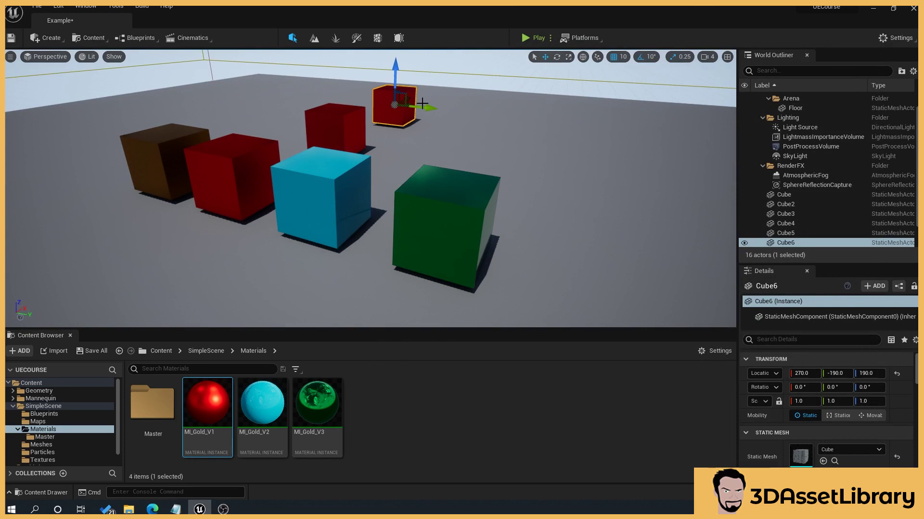
# - Open M_MasterMaterial from the Master folder to inspect its graph, then close it
pyautogui.moveTo(466, 187); pyautogui.dragTo(403, 249, button='middle')
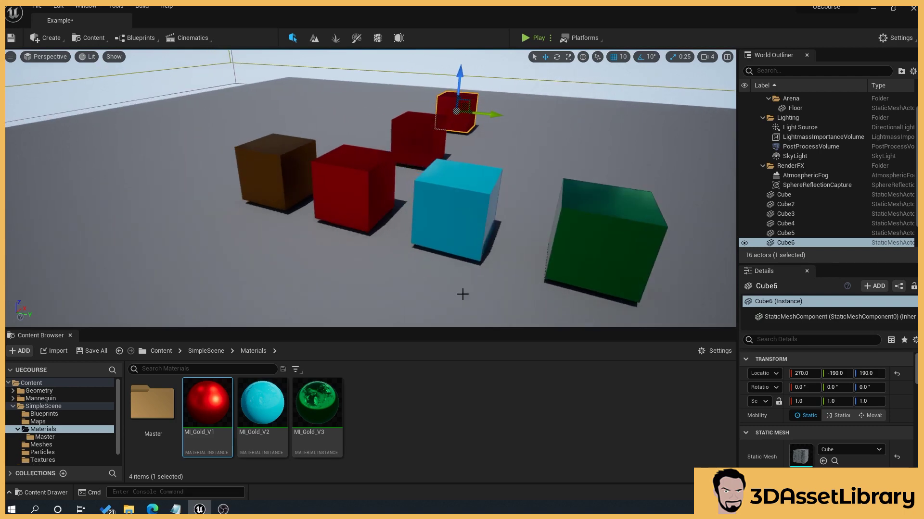
pyautogui.doubleClick(154, 415)
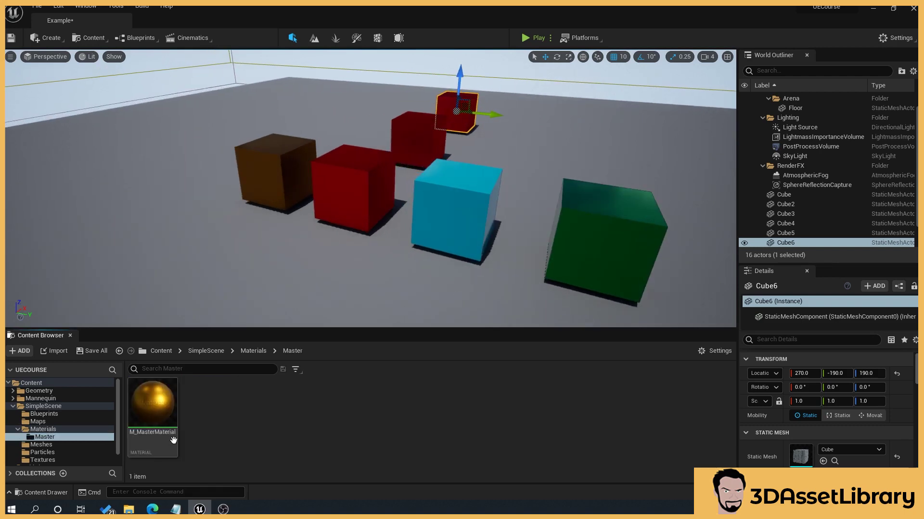
pyautogui.click(155, 402)
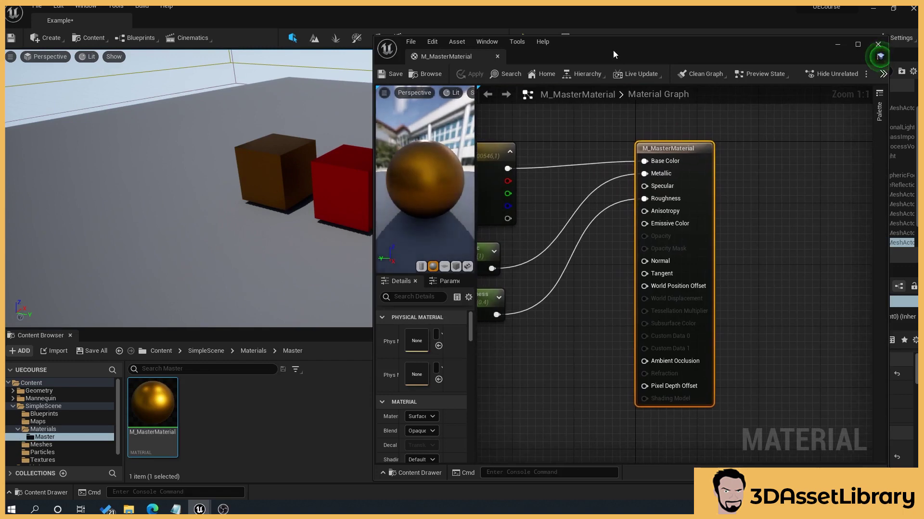
pyautogui.doubleClick(613, 50)
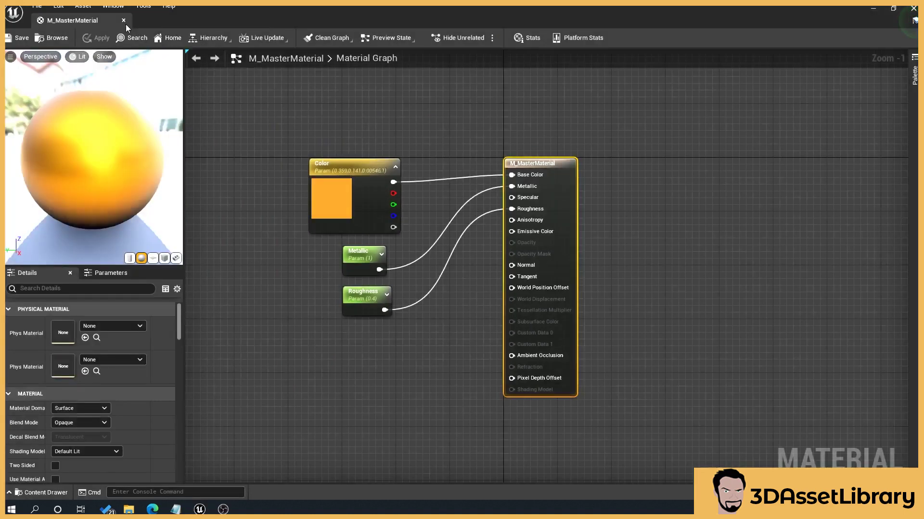
pyautogui.click(123, 21)
# - Orbit around the six finished cubes to review their materials
pyautogui.moveTo(431, 151); pyautogui.dragTo(484, 201)
pyautogui.moveTo(509, 171); pyautogui.dragTo(509, 171, button='right')
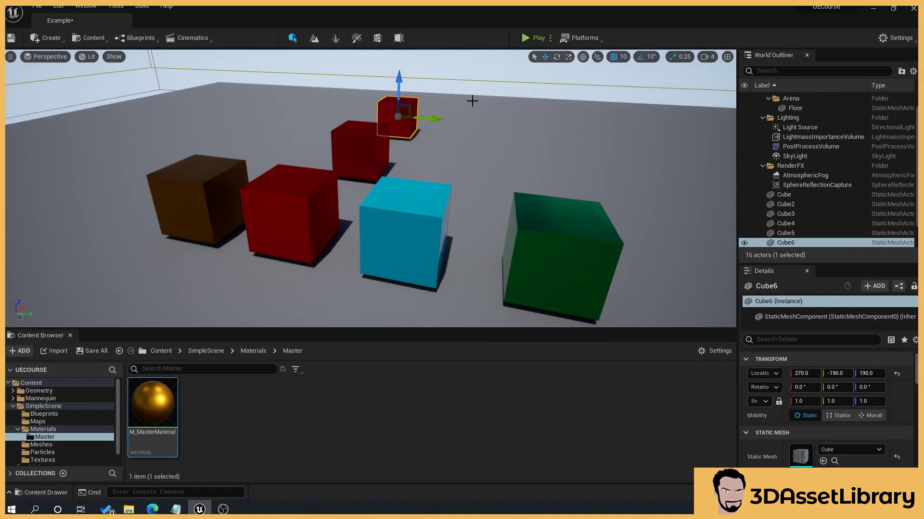
pyautogui.click(466, 75)
pyautogui.moveTo(464, 132); pyautogui.dragTo(464, 132)
pyautogui.moveTo(467, 137); pyautogui.dragTo(470, 141, button='middle')
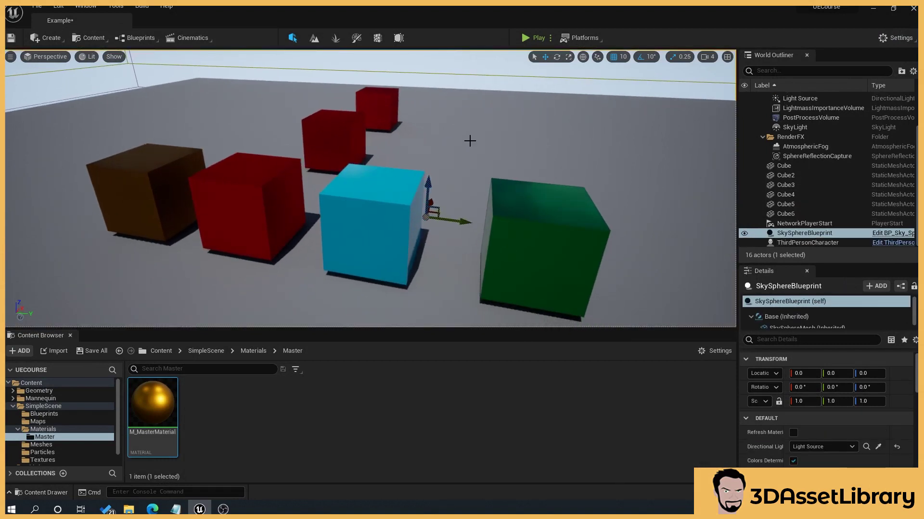
pyautogui.moveTo(447, 112); pyautogui.dragTo(437, 120, button='right')
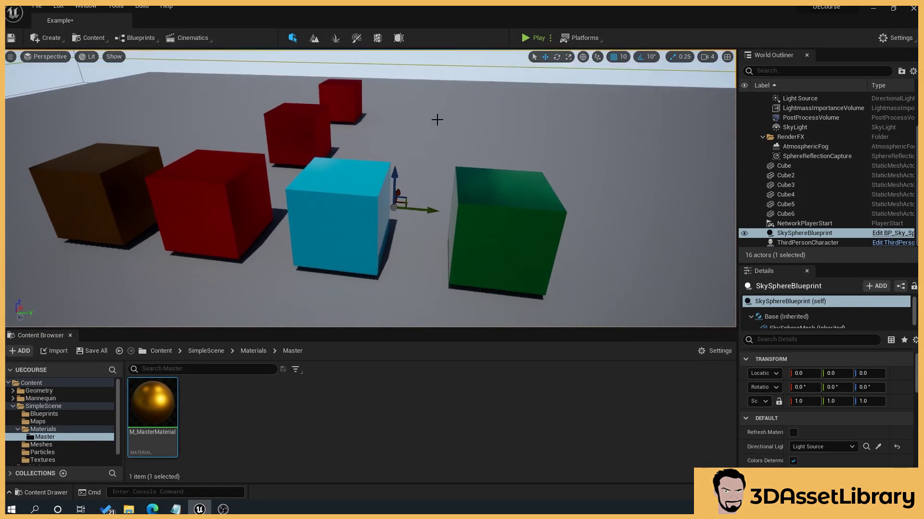
pyautogui.scroll(-4, 437, 120)
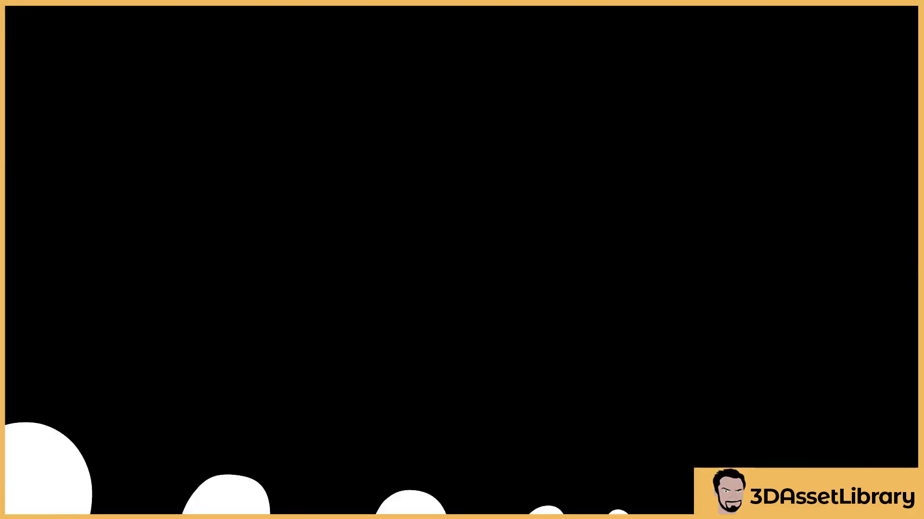